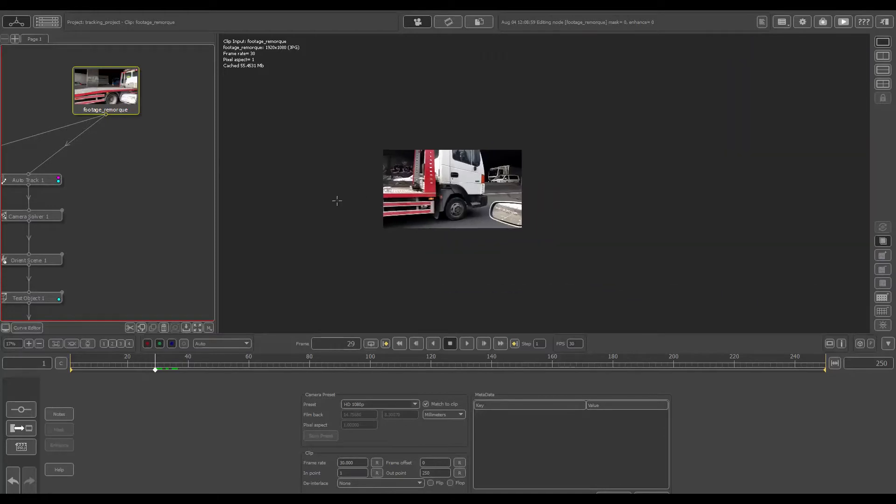
# - Add an Auto Track node linked to the footage_remorque clip and position it below the clip node
pyautogui.moveTo(531, 118); pyautogui.dragTo(431, 126, button='middle')
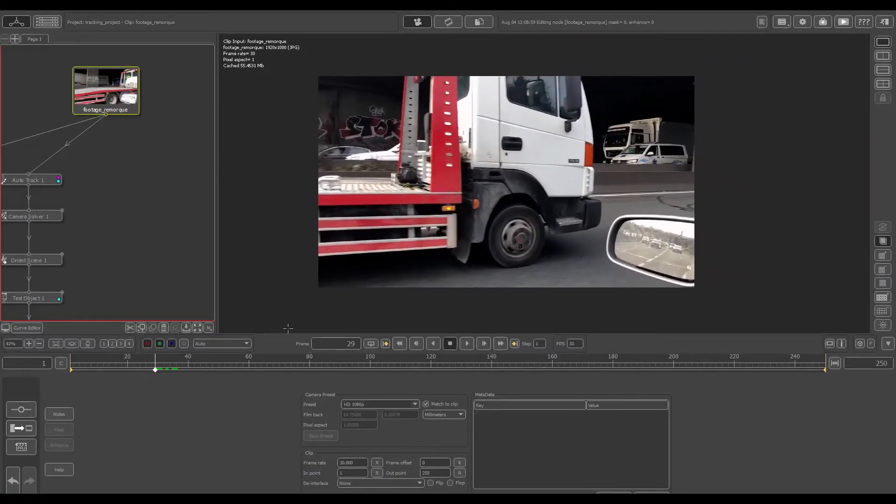
pyautogui.moveTo(155, 367); pyautogui.dragTo(355, 364)
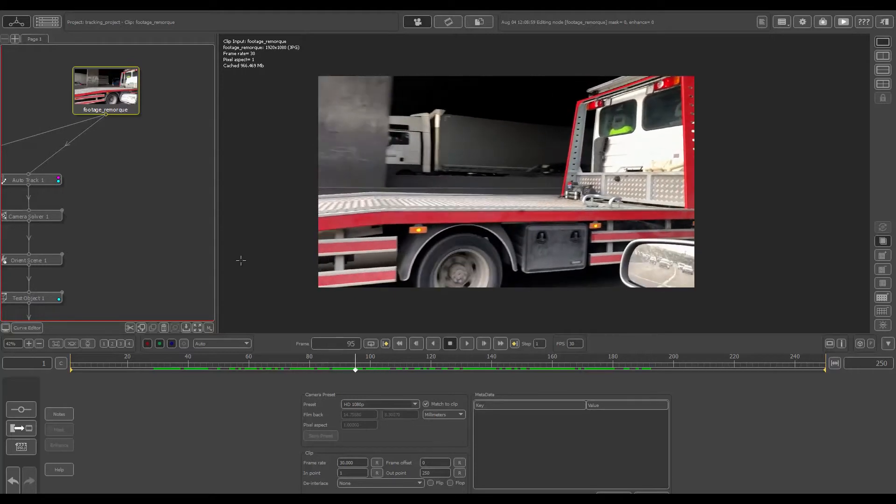
pyautogui.rightClick(127, 108)
pyautogui.click(206, 110)
pyautogui.moveTo(70, 151); pyautogui.dragTo(154, 174)
pyautogui.moveTo(107, 116)
pyautogui.mouseDown()
pyautogui.moveTo(133, 143)
pyautogui.moveTo(121, 105)
pyautogui.mouseUp()
pyautogui.moveTo(151, 155); pyautogui.dragTo(155, 172)
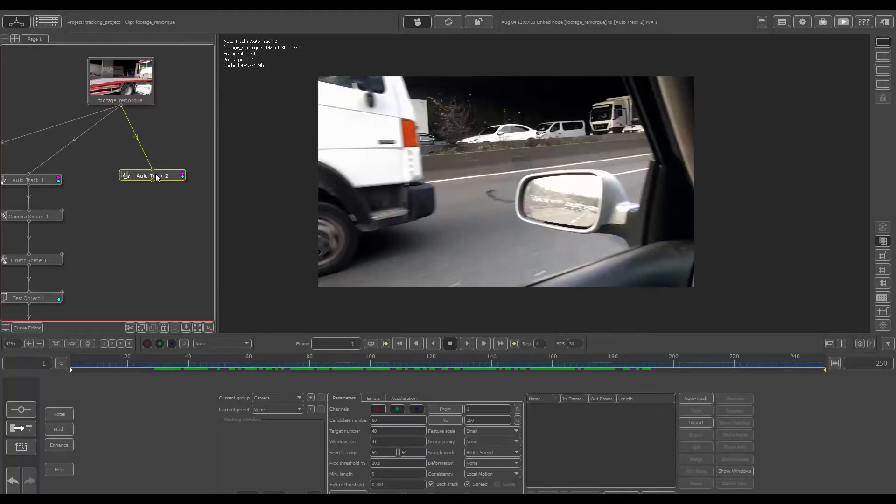
# - At frame 39, open the new Auto Track node's mask and start a Bezier roto along the trailer's lower edge
pyautogui.moveTo(387, 363); pyautogui.dragTo(186, 355)
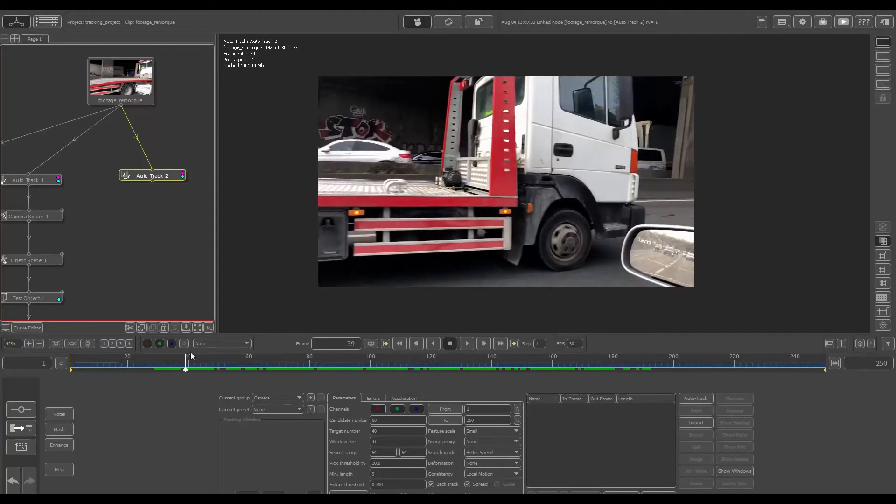
pyautogui.click(58, 429)
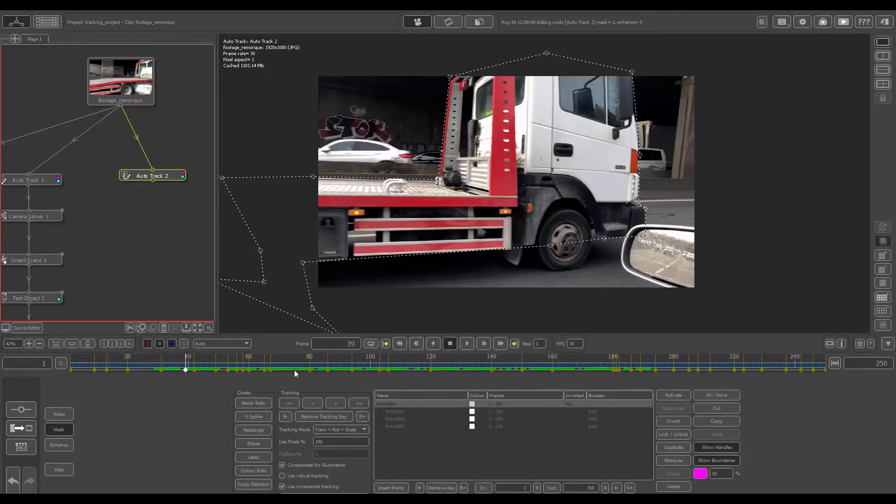
pyautogui.click(394, 447)
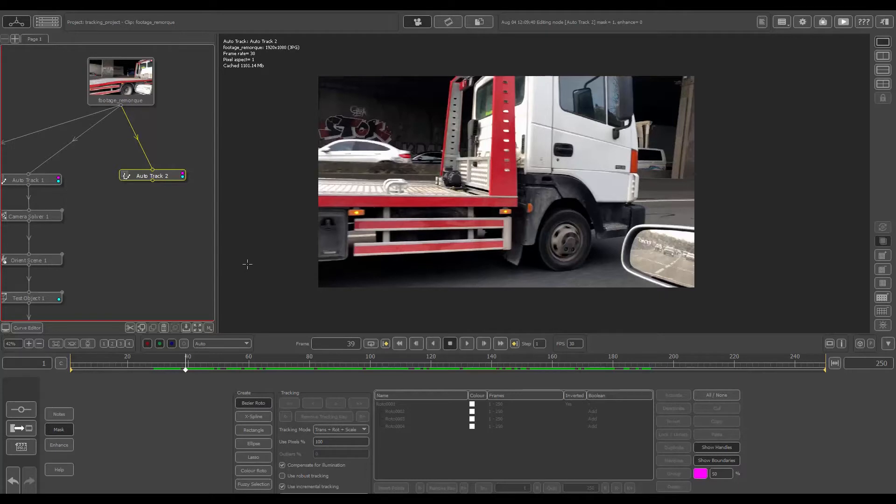
pyautogui.moveTo(303, 264); pyautogui.dragTo(349, 261)
pyautogui.moveTo(503, 251); pyautogui.dragTo(509, 250)
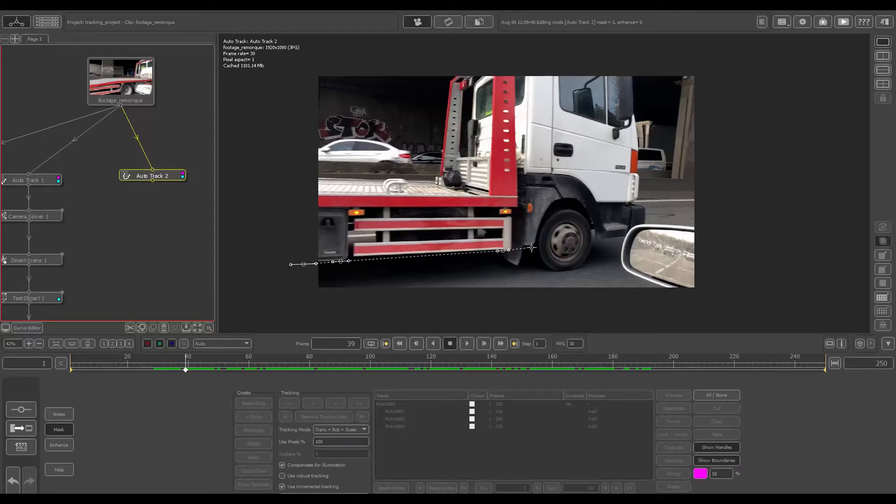
pyautogui.click(535, 244)
# - Continue the roto outline over the truck's front wheel arch, around the bumper and up the front of the cab
pyautogui.moveTo(550, 210); pyautogui.dragTo(562, 201)
pyautogui.click(579, 193)
pyautogui.click(594, 210)
pyautogui.click(594, 241)
pyautogui.click(651, 233)
pyautogui.click(646, 203)
pyautogui.click(639, 158)
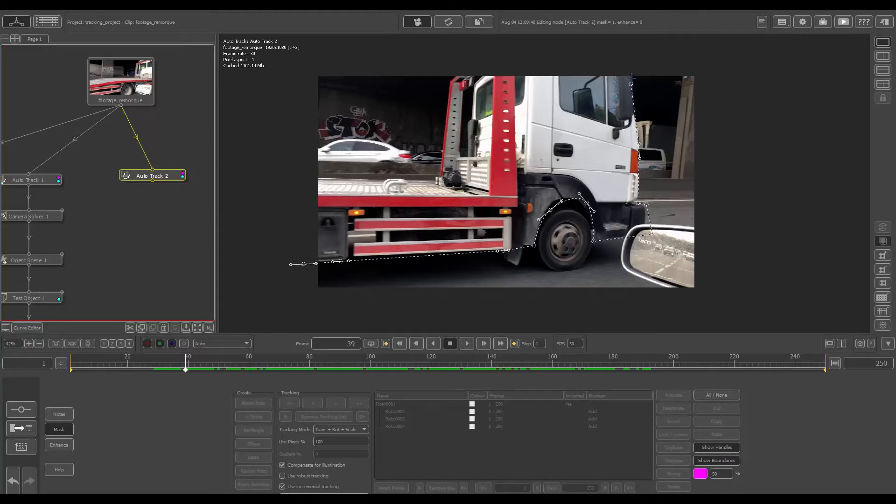
# - Extend the roto outline over the cab roof, down behind the cab and along the top of the flatbed
pyautogui.moveTo(631, 69); pyautogui.dragTo(624, 61)
pyautogui.click(494, 57)
pyautogui.click(446, 81)
pyautogui.click(441, 175)
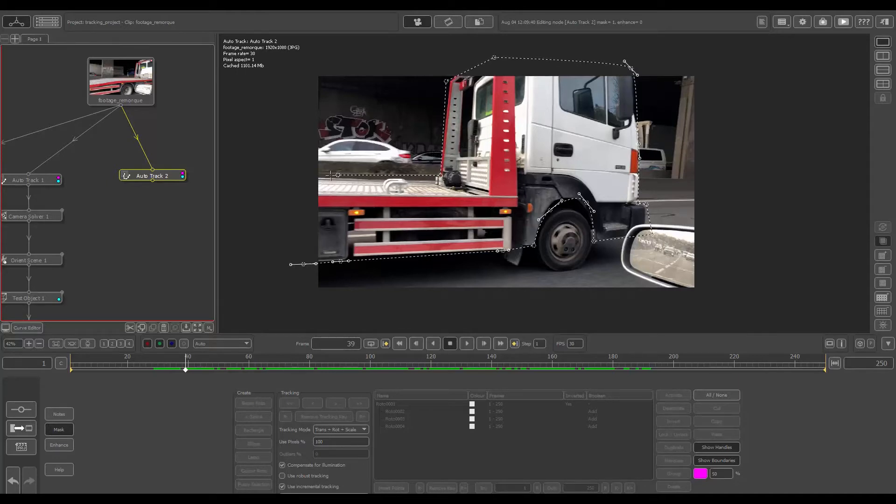
pyautogui.click(274, 174)
# - Close the truck roto around the off-frame rear of the trailer, joining it back to the first point
pyautogui.moveTo(274, 173); pyautogui.dragTo(523, 137, button='middle')
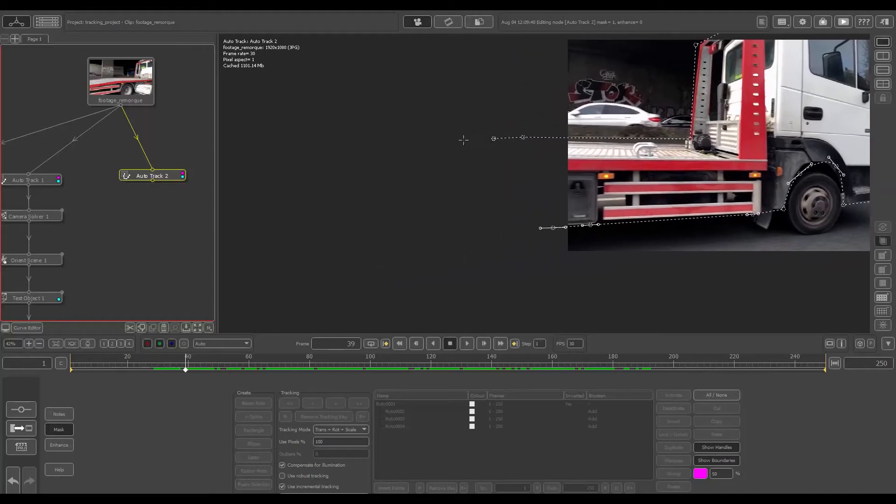
pyautogui.click(323, 164)
pyautogui.click(321, 202)
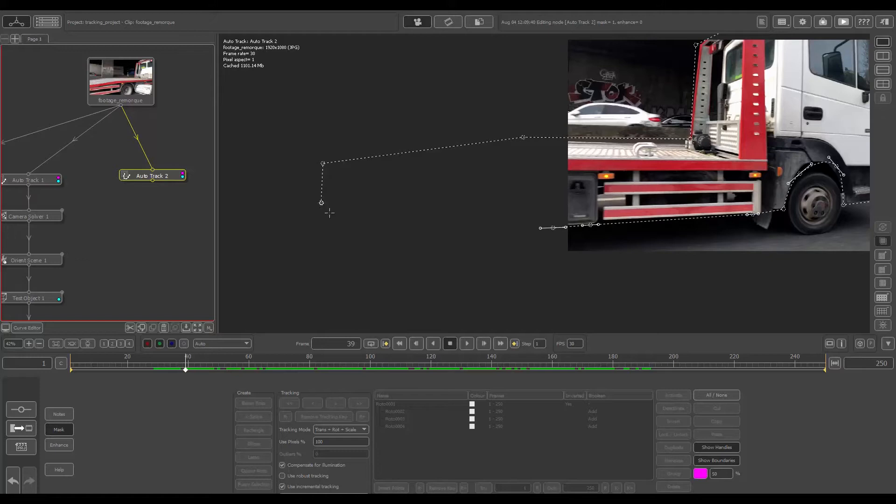
pyautogui.click(374, 245)
pyautogui.click(446, 231)
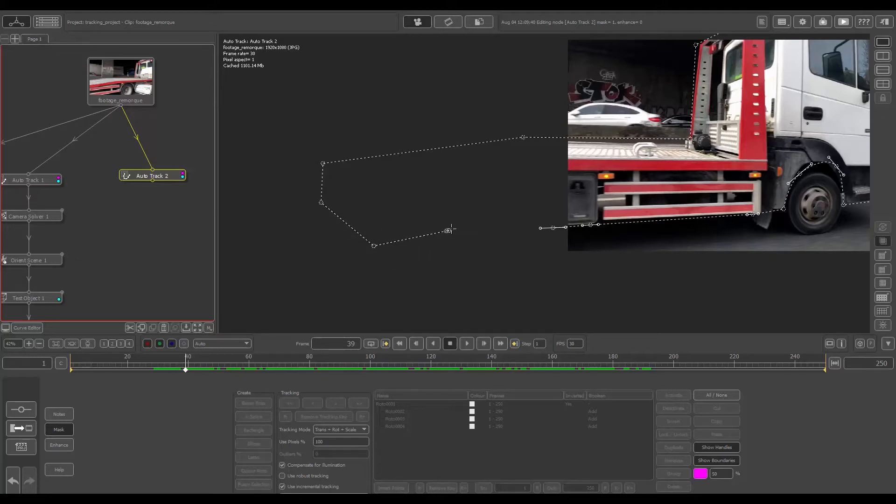
pyautogui.click(495, 205)
pyautogui.click(541, 227)
pyautogui.moveTo(564, 187); pyautogui.dragTo(397, 191, button='middle')
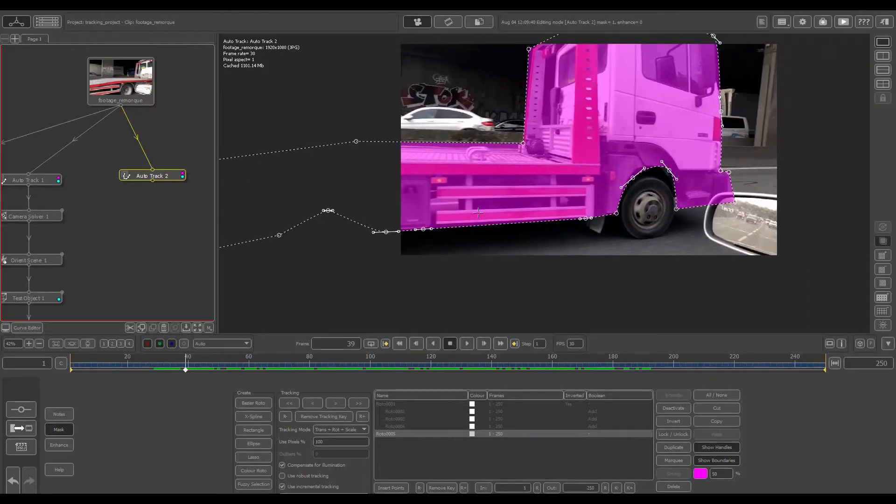
pyautogui.scroll(-3, 479, 212)
pyautogui.scroll(1, 473, 177)
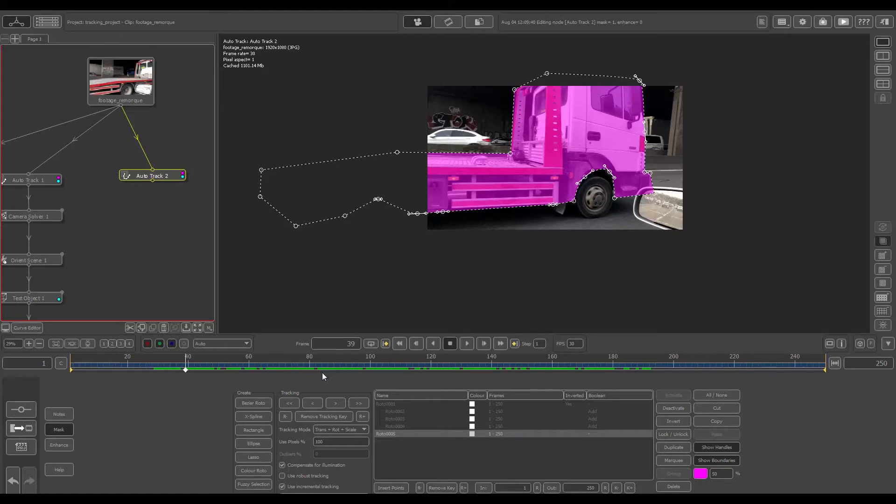
# - At frame 55, shift the whole truck roto so that it lines up with the truck
pyautogui.moveTo(189, 372); pyautogui.dragTo(234, 369)
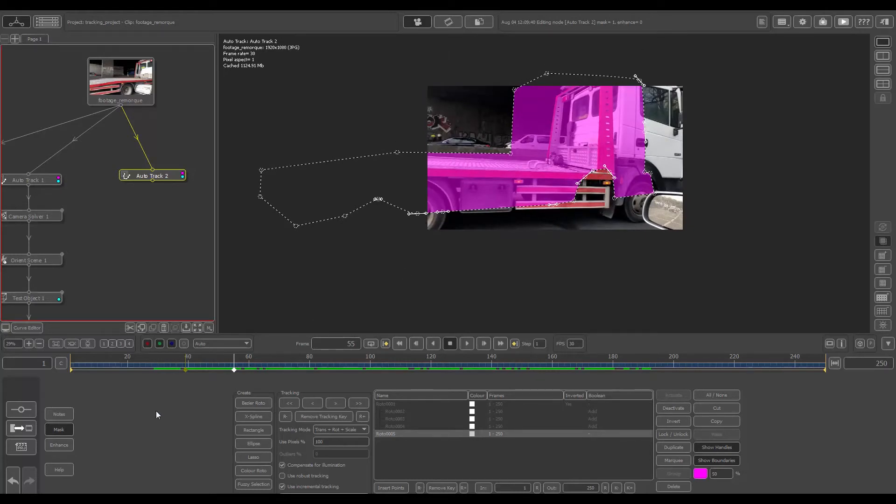
pyautogui.press('shift')
pyautogui.moveTo(475, 73)
pyautogui.mouseDown()
pyautogui.moveTo(517, 74)
pyautogui.moveTo(495, 97)
pyautogui.mouseUp()
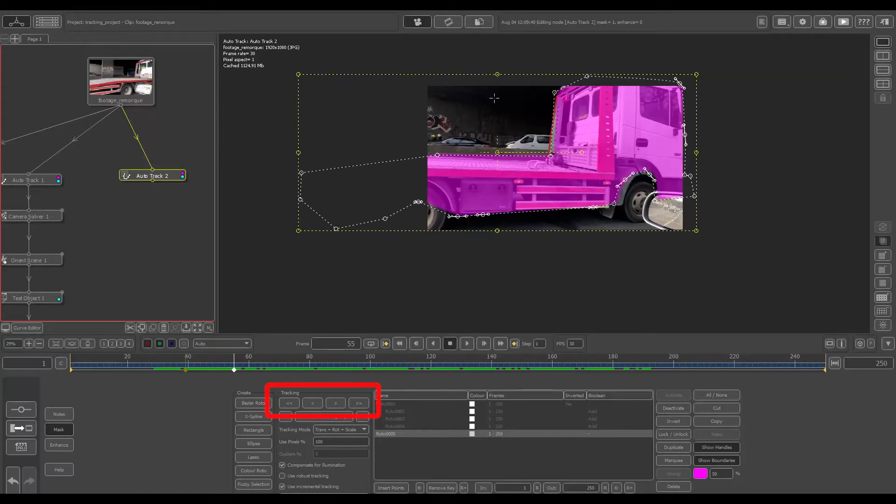
# - Refine the truck roto's points at frame 55 along the flatbed and around the rear and front wheel arches
pyautogui.moveTo(438, 155); pyautogui.dragTo(419, 154)
pyautogui.moveTo(419, 202); pyautogui.dragTo(423, 187)
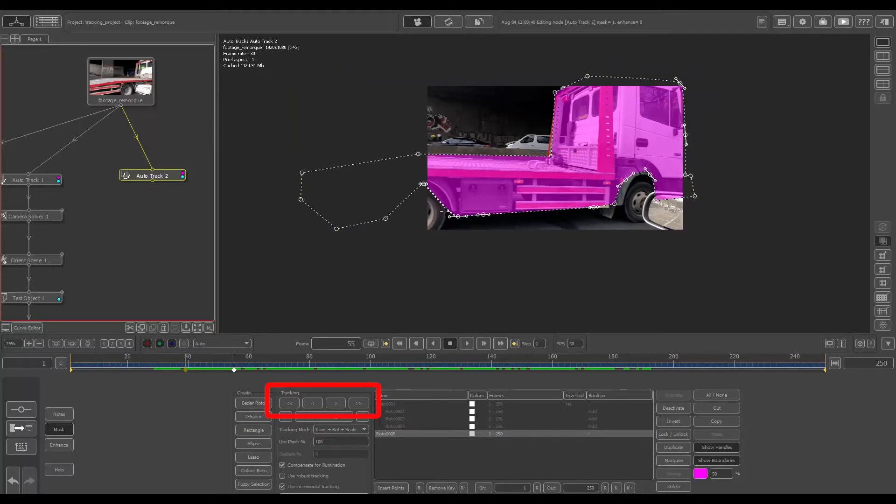
pyautogui.moveTo(458, 216); pyautogui.dragTo(414, 183)
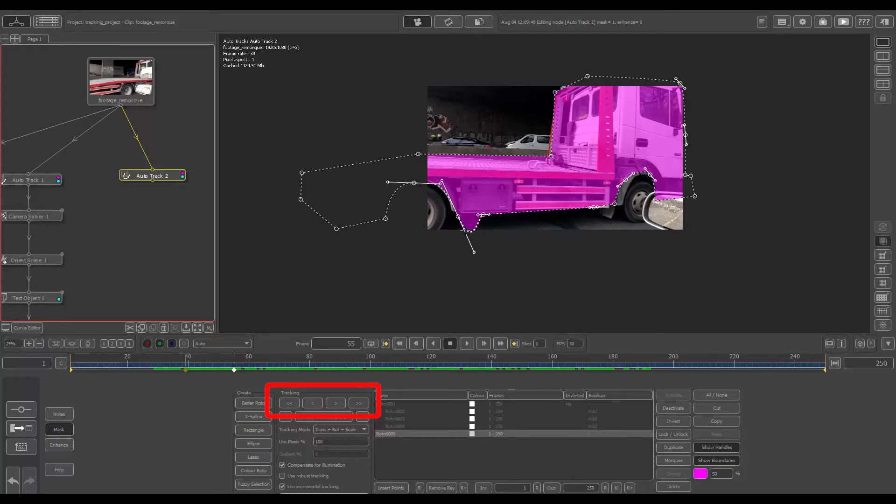
pyautogui.moveTo(475, 252); pyautogui.dragTo(446, 181)
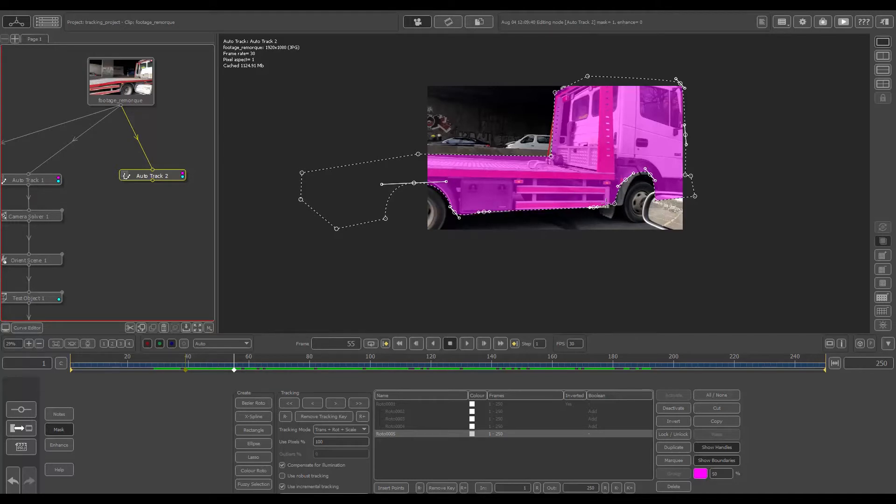
pyautogui.moveTo(614, 203); pyautogui.dragTo(634, 176)
pyautogui.moveTo(651, 176); pyautogui.dragTo(669, 204)
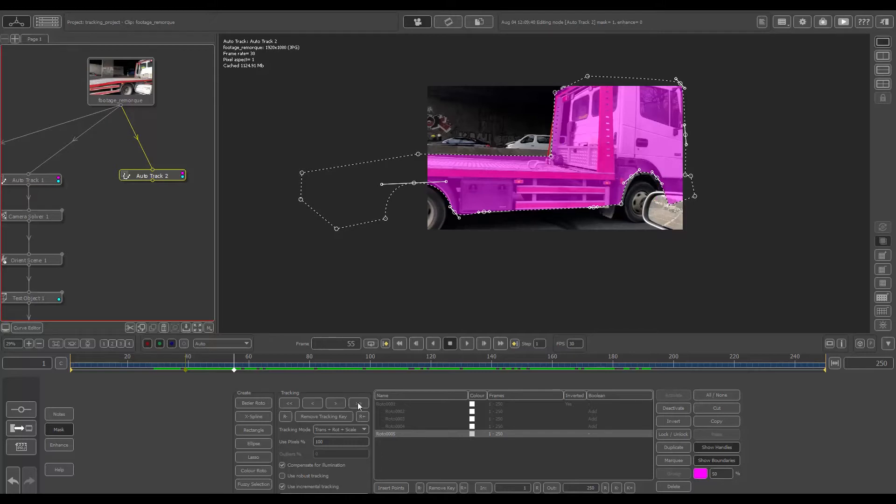
# - Track the truck roto forward by one frame from frame 55, and on to frame 61
pyautogui.moveTo(236, 368)
pyautogui.mouseDown()
pyautogui.moveTo(202, 368)
pyautogui.moveTo(235, 369)
pyautogui.mouseUp()
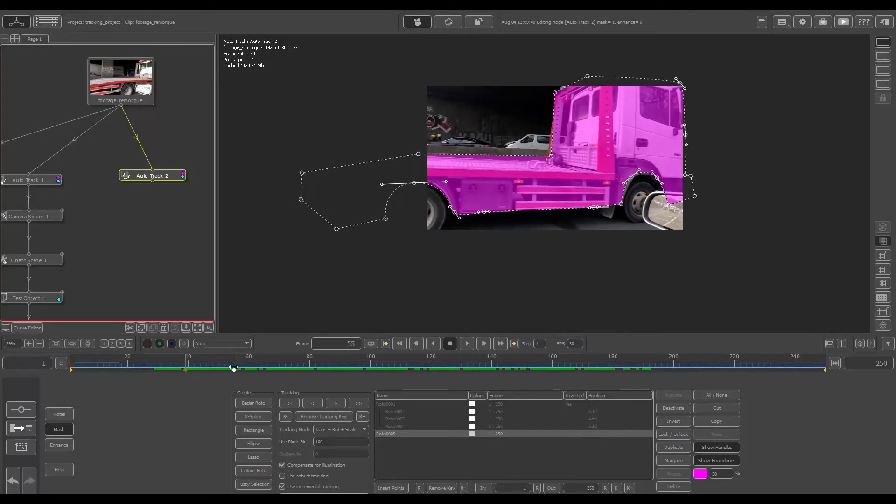
pyautogui.click(332, 403)
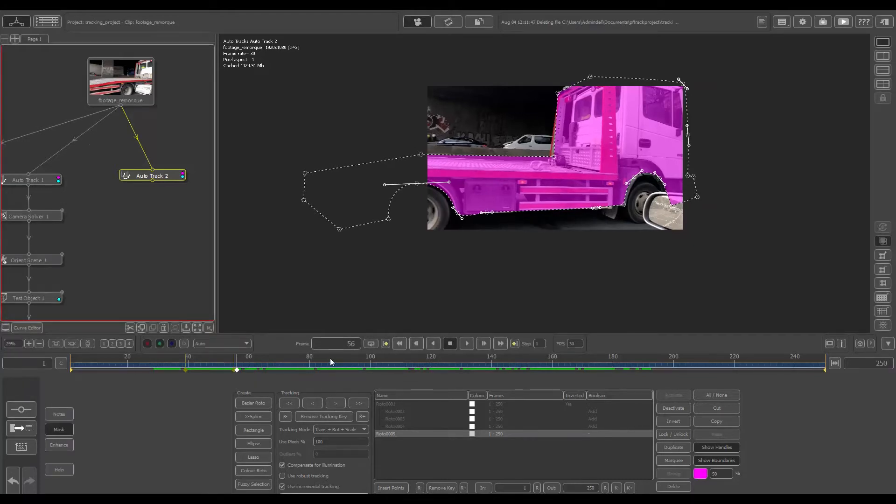
pyautogui.click(356, 403)
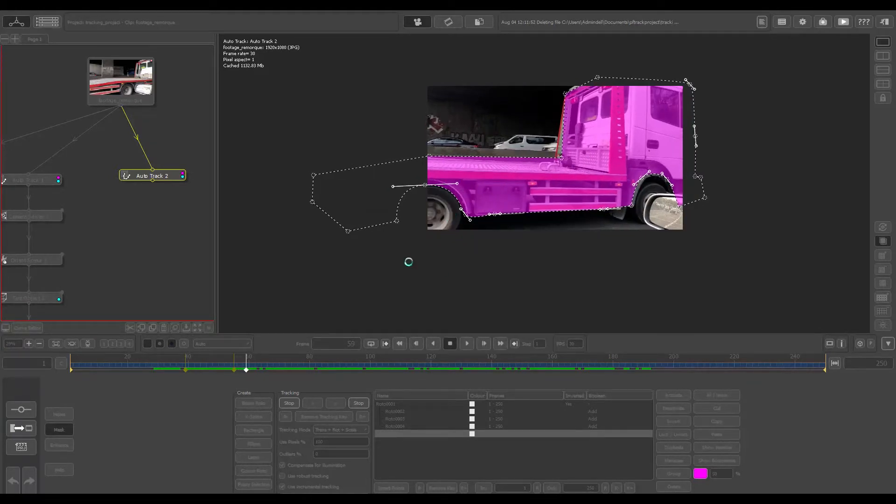
pyautogui.click(358, 402)
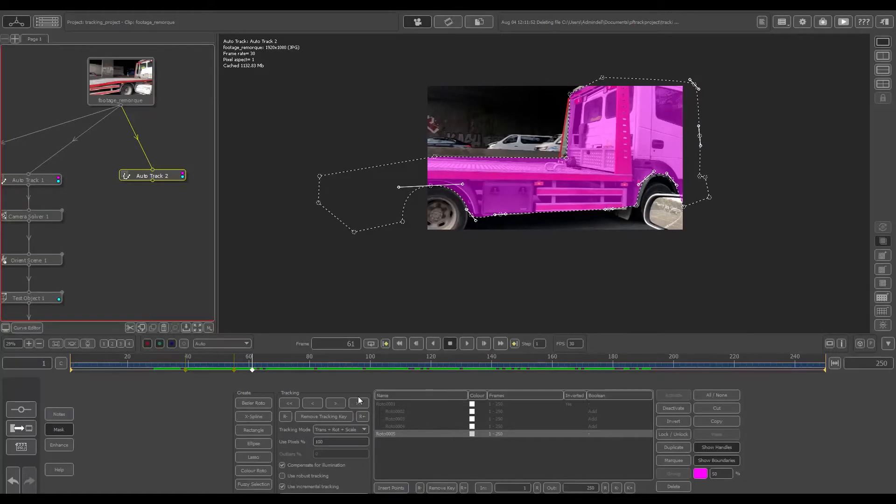
# - Go to frame 179 and deactivate the truck roto
pyautogui.moveTo(252, 371)
pyautogui.mouseDown()
pyautogui.moveTo(236, 371)
pyautogui.moveTo(250, 372)
pyautogui.mouseUp()
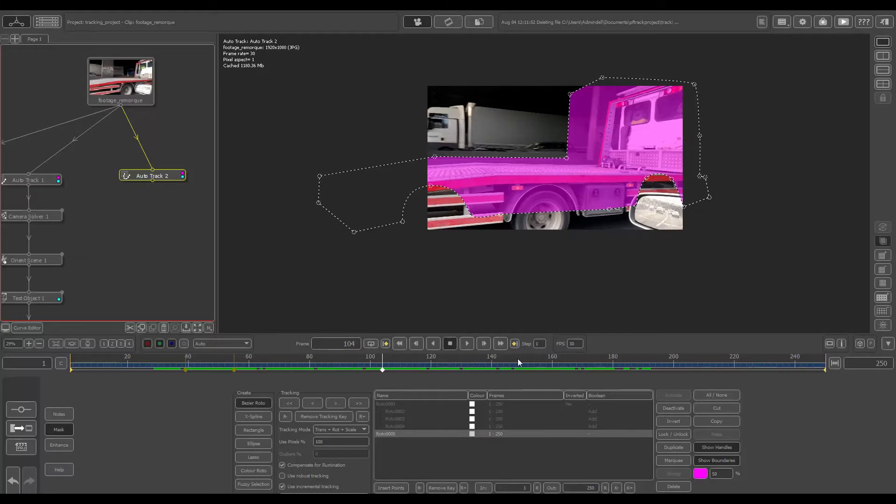
pyautogui.moveTo(518, 358); pyautogui.dragTo(611, 356)
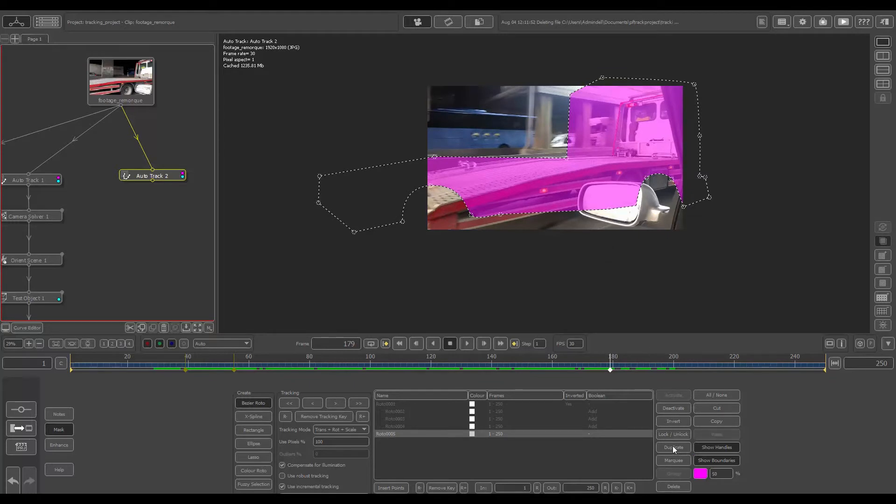
pyautogui.click(673, 408)
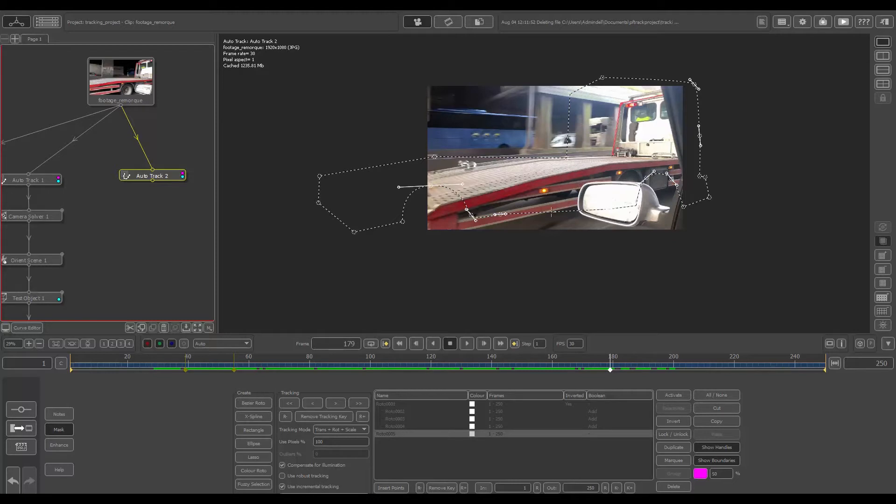
# - Draw a closed Bezier roto around the car's side mirror at frame 179 and adjust its curve to the mirror's outline
pyautogui.click(237, 403)
pyautogui.moveTo(621, 178); pyautogui.dragTo(577, 201)
pyautogui.click(580, 216)
pyautogui.click(587, 219)
pyautogui.click(617, 227)
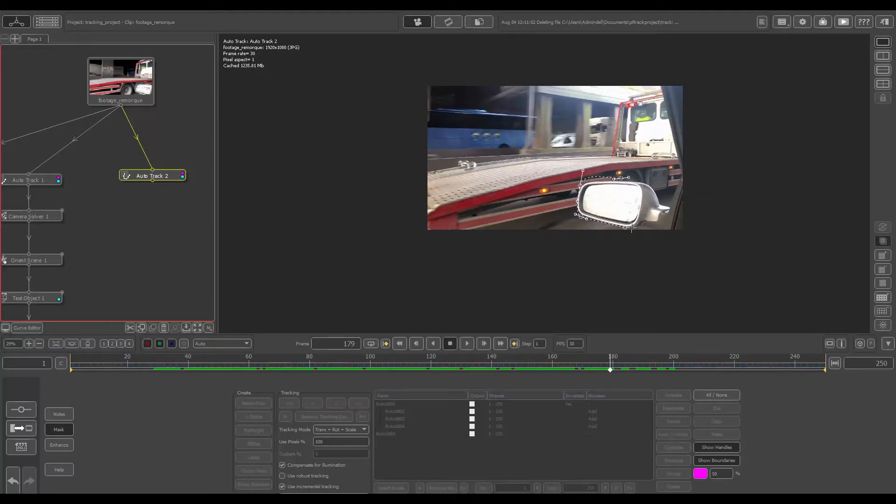
pyautogui.click(640, 228)
pyautogui.click(663, 227)
pyautogui.click(674, 209)
pyautogui.click(621, 178)
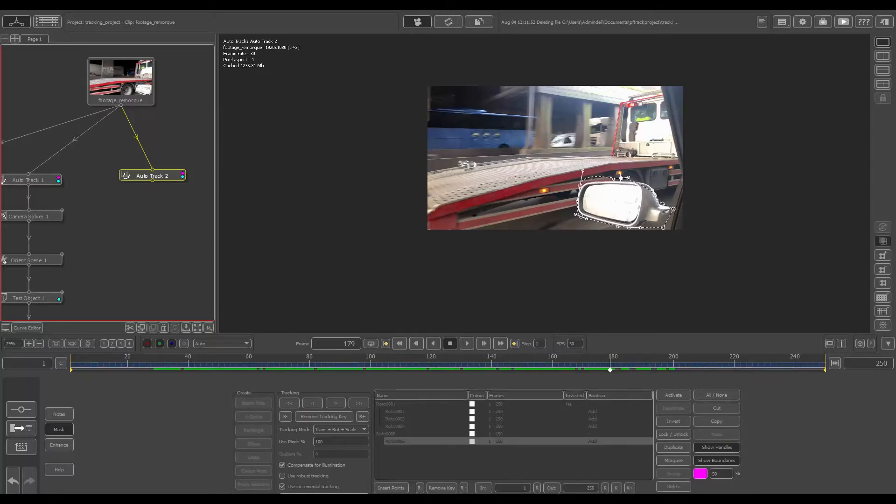
pyautogui.moveTo(621, 178); pyautogui.dragTo(581, 191)
# - Reactivate the truck roto, and track the side mirror roto forward from frame 179
pyautogui.click(391, 434)
pyautogui.click(669, 392)
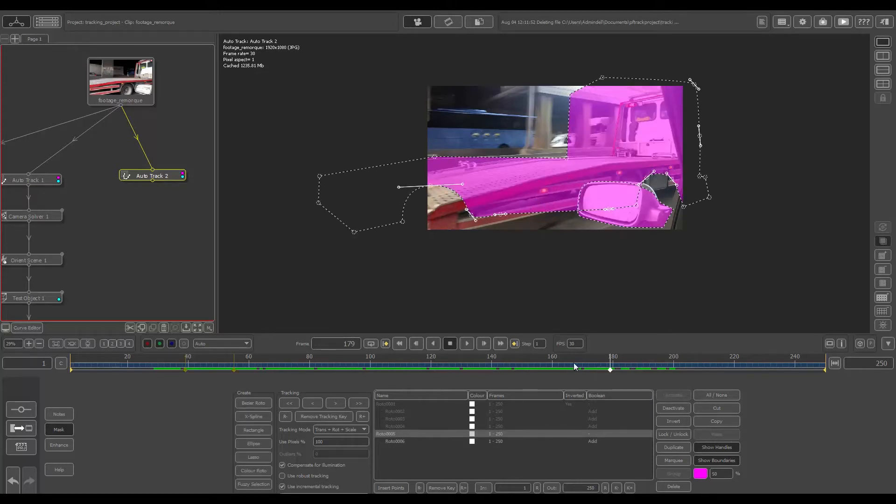
pyautogui.click(396, 442)
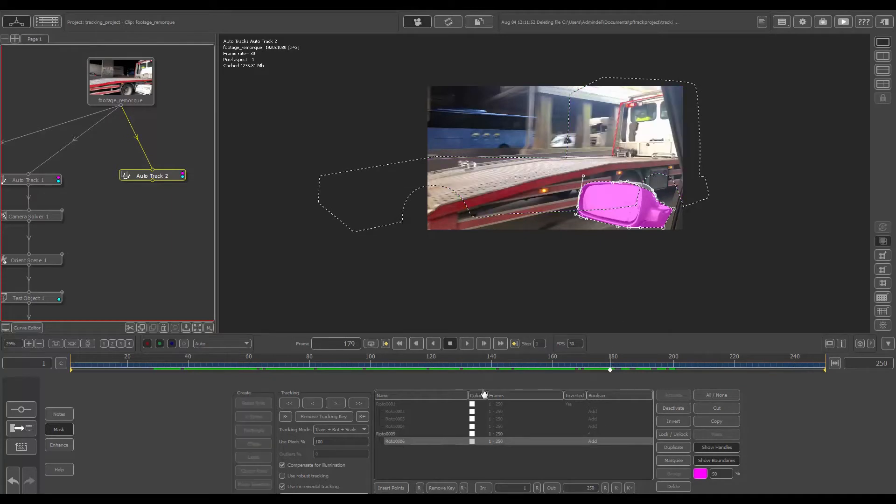
pyautogui.click(355, 401)
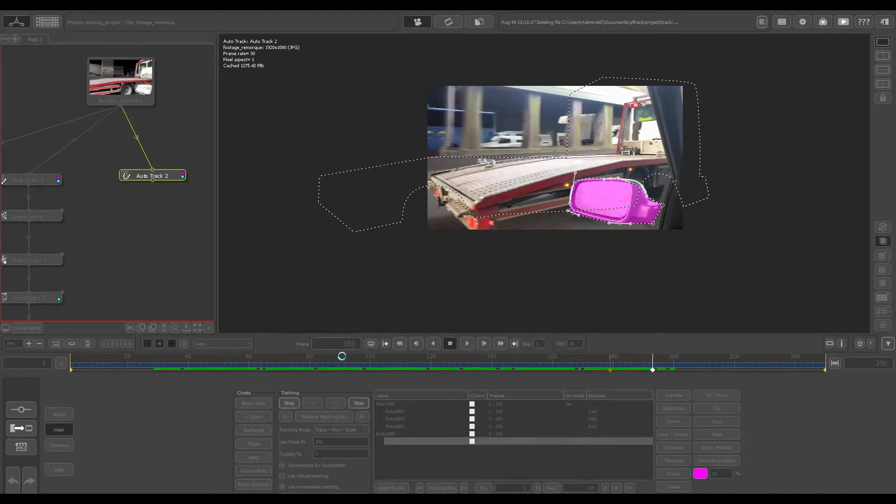
pyautogui.click(358, 404)
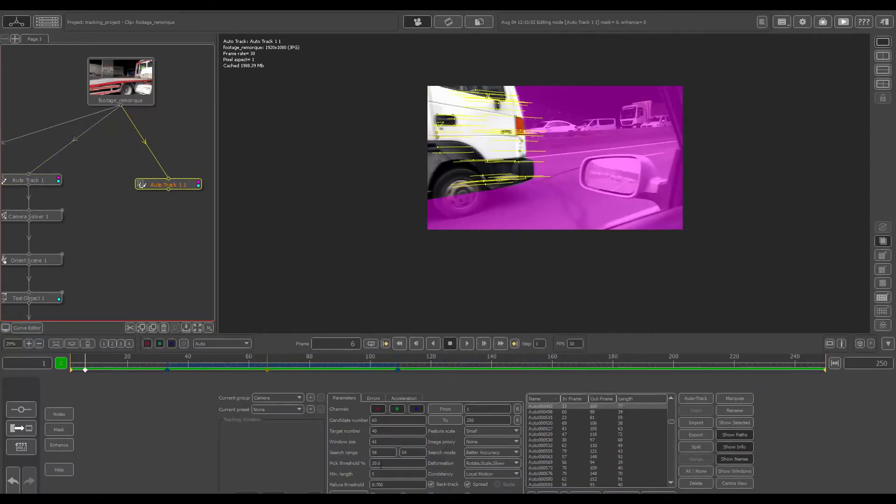
# - Check the Auto Track's feature scale, search mode and deformation settings, and play back the tracked points from the first frame
pyautogui.click(486, 429)
pyautogui.click(475, 452)
pyautogui.click(483, 466)
pyautogui.click(399, 343)
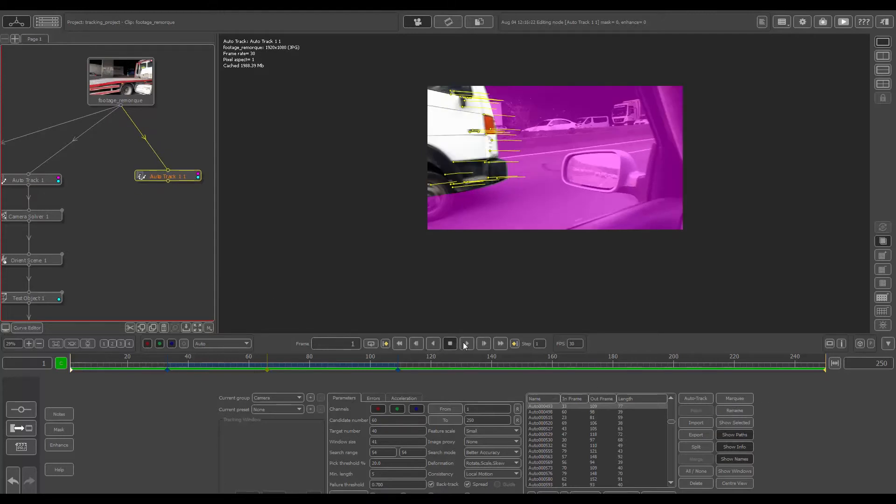
pyautogui.click(467, 344)
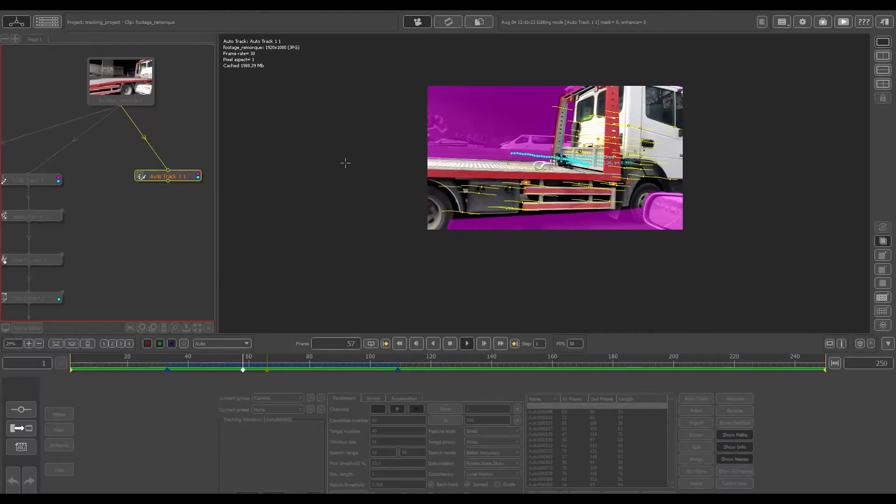
# - Stop the playback and examine the truck trackers' error curves in the Auto Track node
pyautogui.click(450, 345)
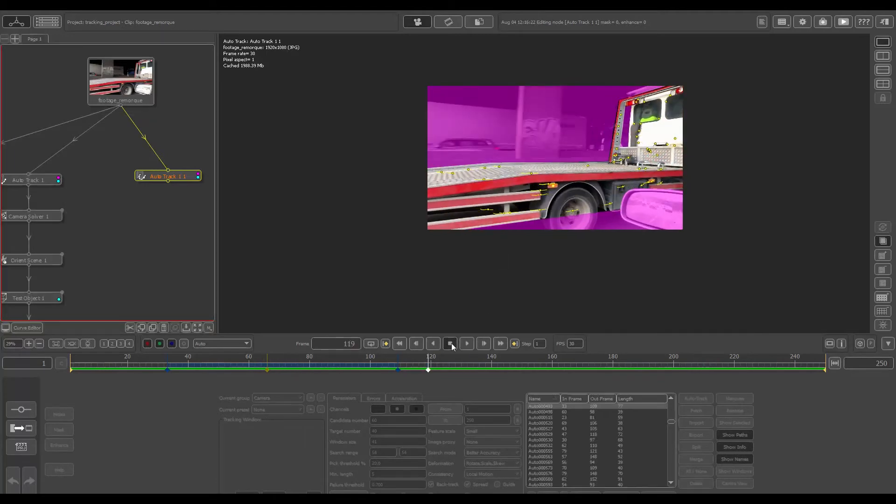
pyautogui.click(376, 398)
pyautogui.moveTo(459, 427); pyautogui.dragTo(391, 418, button='middle')
pyautogui.moveTo(487, 436); pyautogui.dragTo(390, 427, button='middle')
pyautogui.moveTo(486, 439); pyautogui.dragTo(385, 424, button='middle')
pyautogui.moveTo(485, 436); pyautogui.dragTo(395, 442, button='middle')
pyautogui.moveTo(459, 425); pyautogui.dragTo(467, 444, button='middle')
pyautogui.click(503, 492)
# - Add a Camera Solver node after the truck's Auto Track and solve the camera and all trackers
pyautogui.rightClick(186, 181)
pyautogui.moveTo(192, 186)
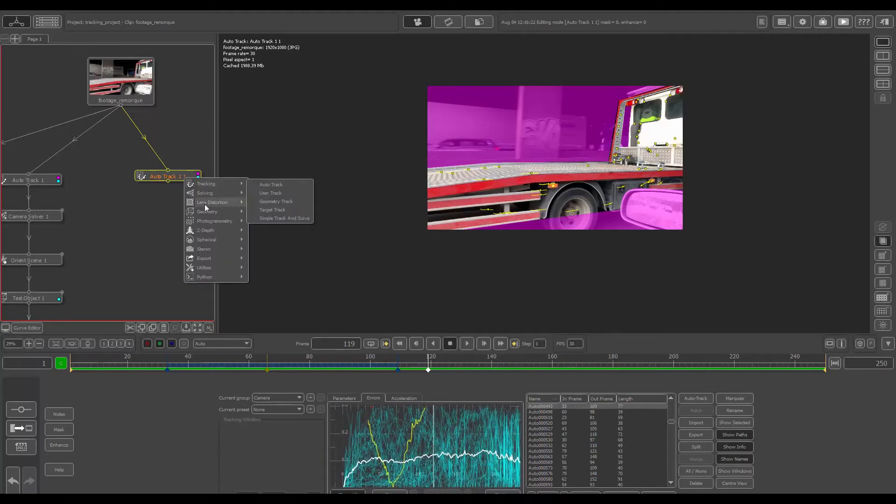
pyautogui.moveTo(223, 192)
pyautogui.click(273, 193)
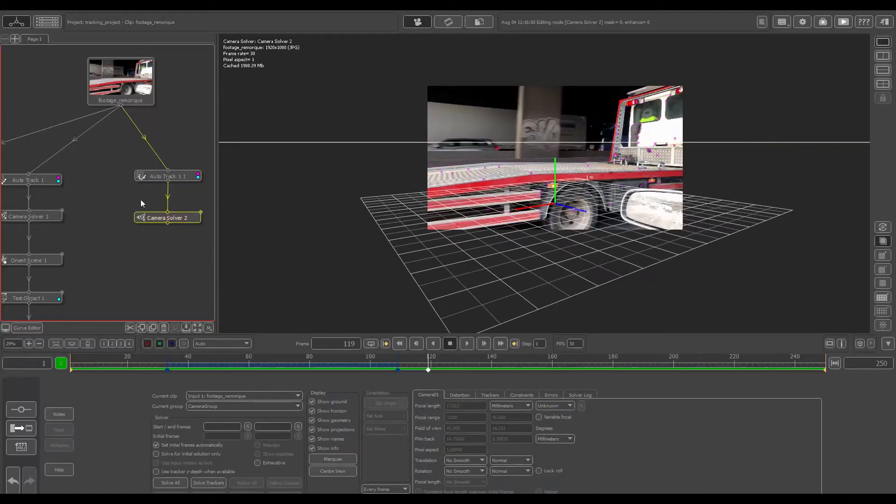
pyautogui.moveTo(141, 204); pyautogui.dragTo(64, 203, button='middle')
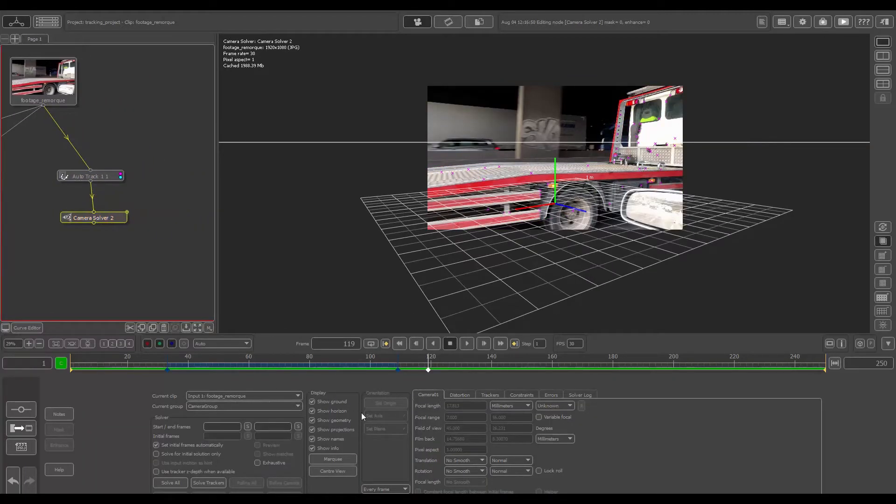
pyautogui.click(170, 483)
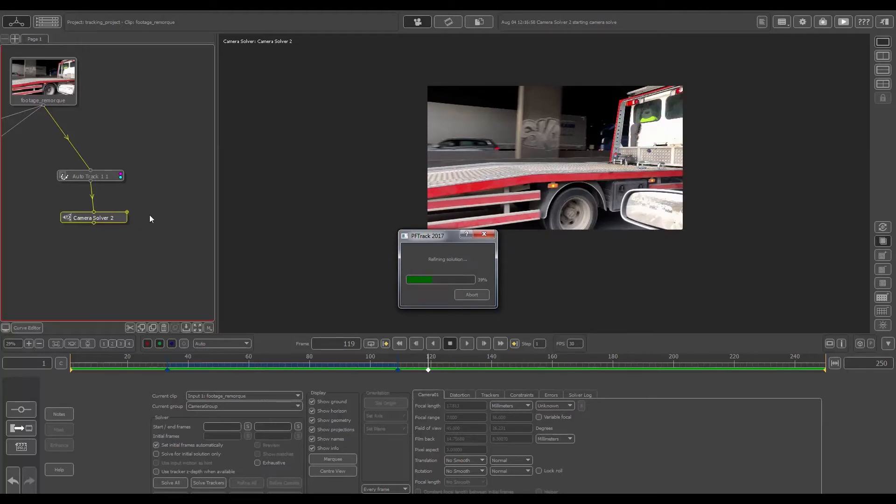
# - Scrub through the solved footage to frame 68 and examine the solver's tracker error curves, including the peak around frame 10
pyautogui.moveTo(434, 365); pyautogui.dragTo(78, 352)
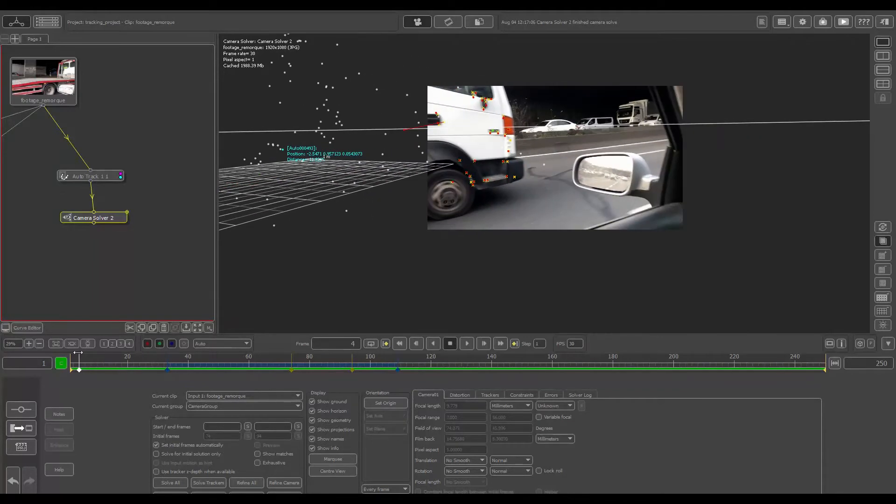
pyautogui.moveTo(275, 364); pyautogui.dragTo(273, 364)
pyautogui.moveTo(528, 291); pyautogui.dragTo(426, 298, button='middle')
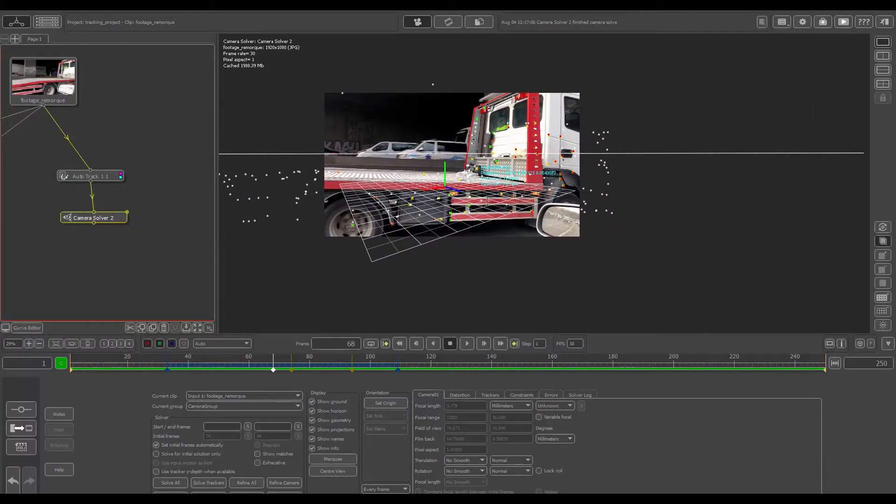
pyautogui.click(551, 395)
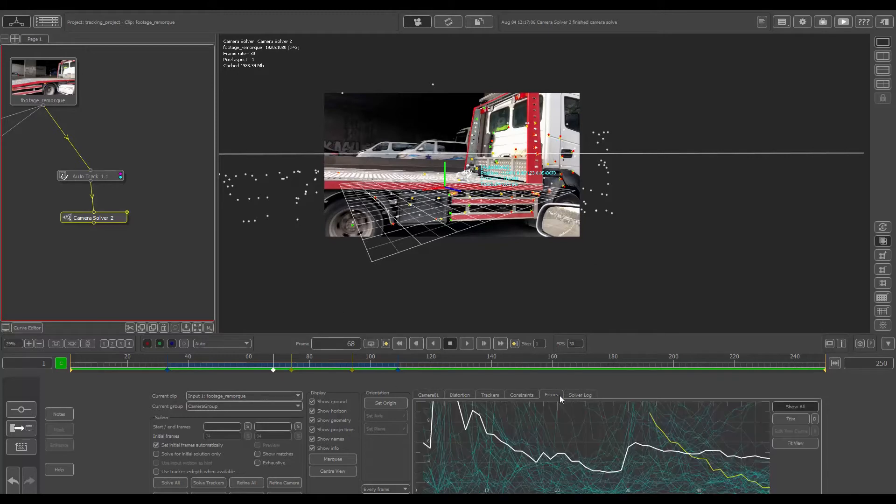
pyautogui.scroll(-3, 584, 436)
pyautogui.click(793, 444)
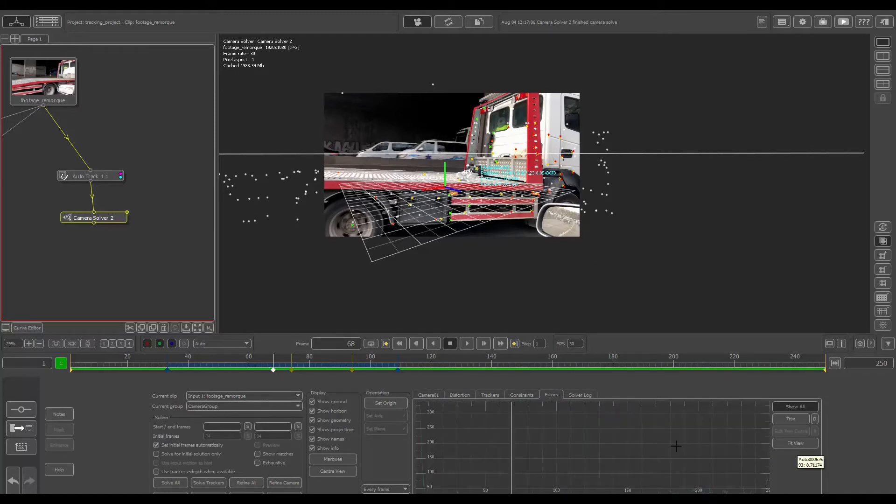
pyautogui.moveTo(622, 451); pyautogui.dragTo(650, 438, button='middle')
pyautogui.scroll(3, 594, 438)
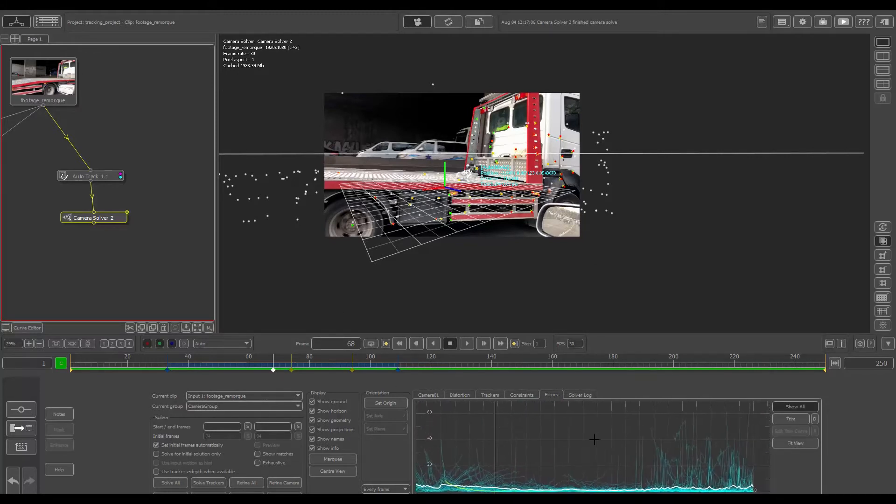
pyautogui.moveTo(745, 439); pyautogui.dragTo(665, 438, button='middle')
pyautogui.moveTo(491, 442); pyautogui.dragTo(648, 444, button='middle')
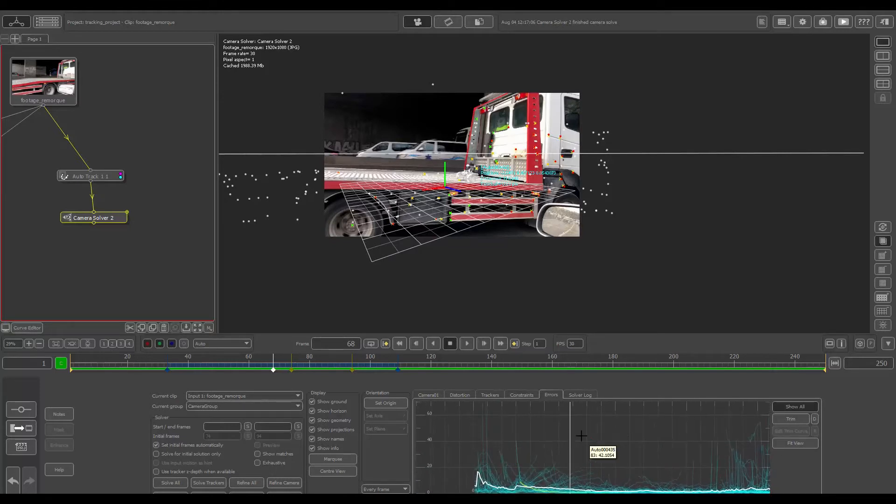
pyautogui.moveTo(564, 436); pyautogui.dragTo(437, 436, button='middle')
pyautogui.moveTo(519, 436); pyautogui.dragTo(667, 435, button='middle')
pyautogui.click(506, 434)
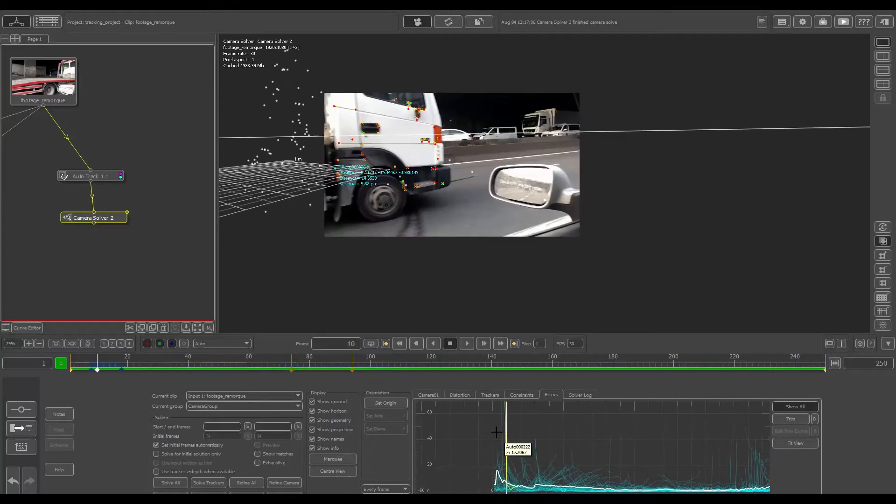
pyautogui.scroll(5, 476, 460)
pyautogui.scroll(-6, 477, 459)
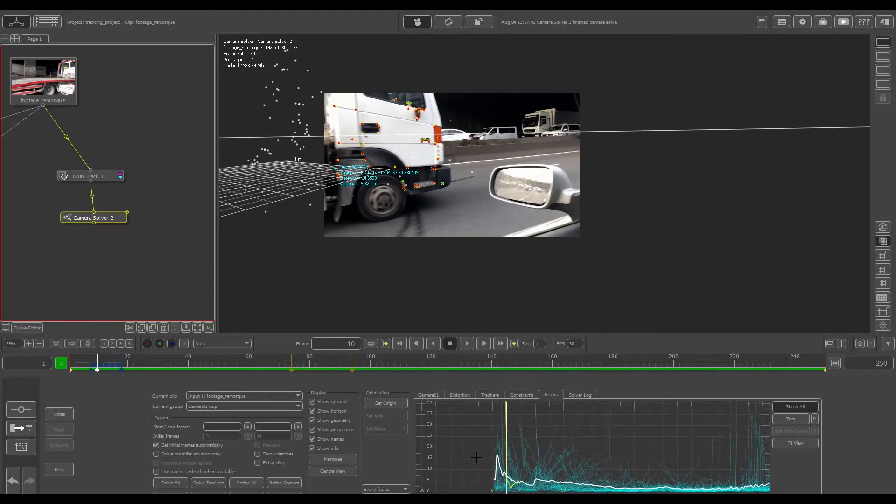
# - Trim the tracker errors above about 16 and refine the entire camera solve
pyautogui.moveTo(663, 434)
pyautogui.mouseDown(button='right')
pyautogui.moveTo(556, 433)
pyautogui.moveTo(656, 434)
pyautogui.mouseUp(button='right')
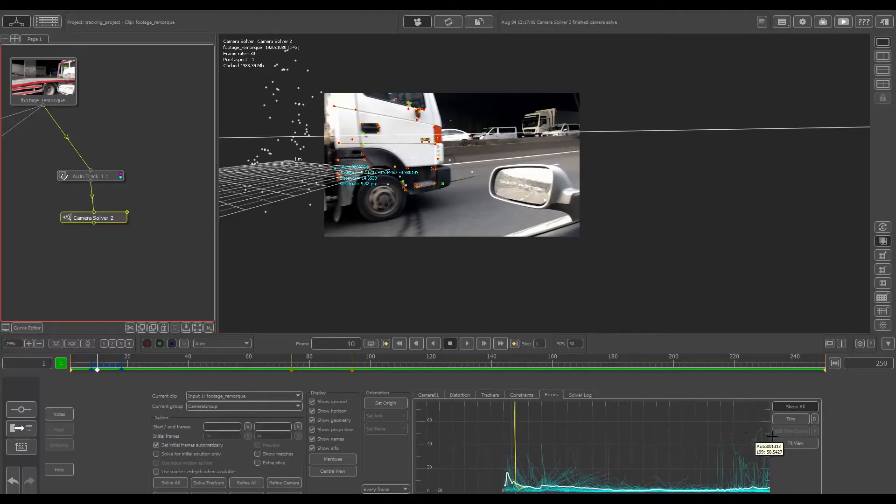
pyautogui.moveTo(688, 463); pyautogui.dragTo(643, 447, button='middle')
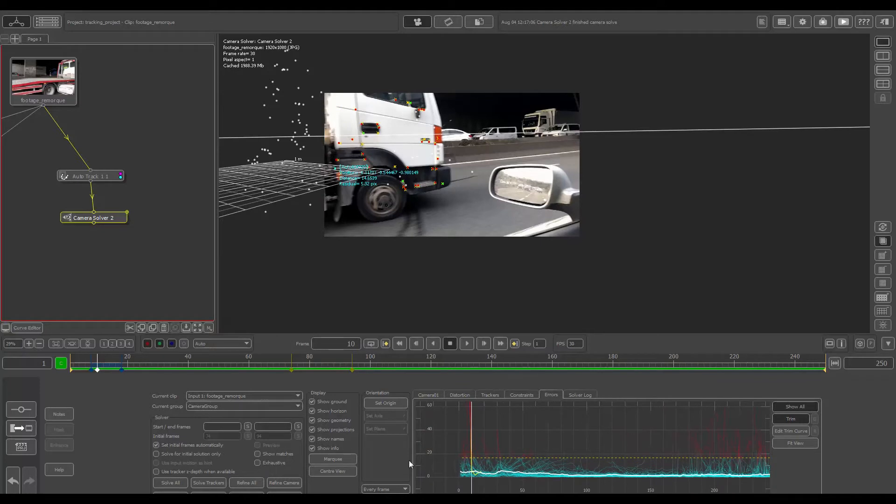
pyautogui.click(243, 484)
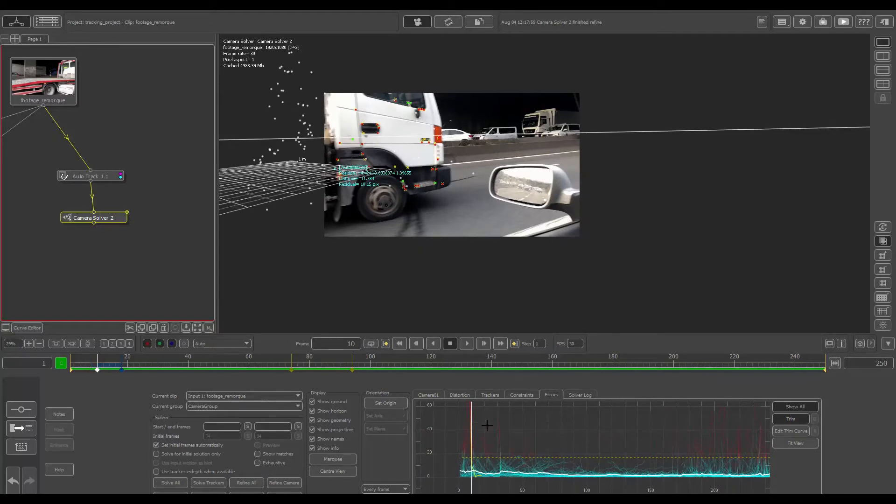
# - Examine the refined error curves along the whole clip and check the solved points on the truck up to frame 93
pyautogui.click(801, 444)
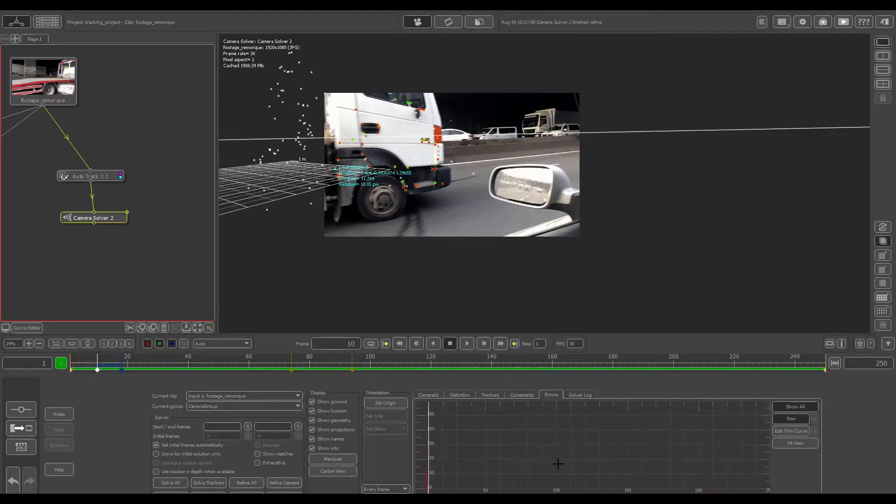
pyautogui.scroll(5, 422, 412)
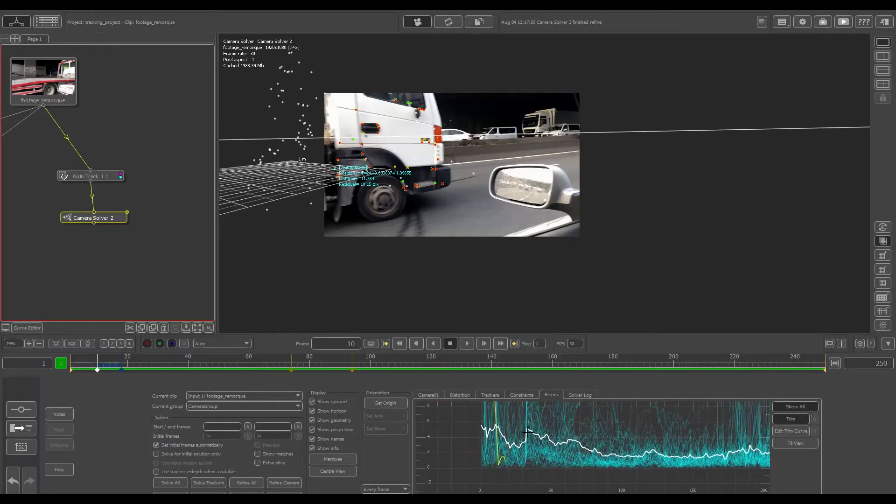
pyautogui.moveTo(422, 413); pyautogui.dragTo(428, 420, button='middle')
pyautogui.scroll(6, 428, 419)
pyautogui.scroll(-4, 428, 419)
pyautogui.scroll(-3, 609, 432)
pyautogui.scroll(9, 609, 432)
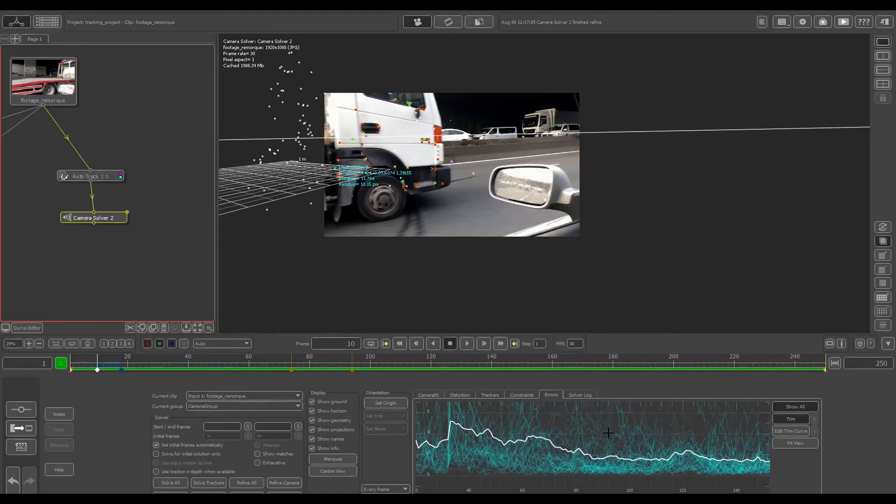
pyautogui.scroll(-4, 607, 433)
pyautogui.moveTo(651, 458); pyautogui.dragTo(602, 457, button='middle')
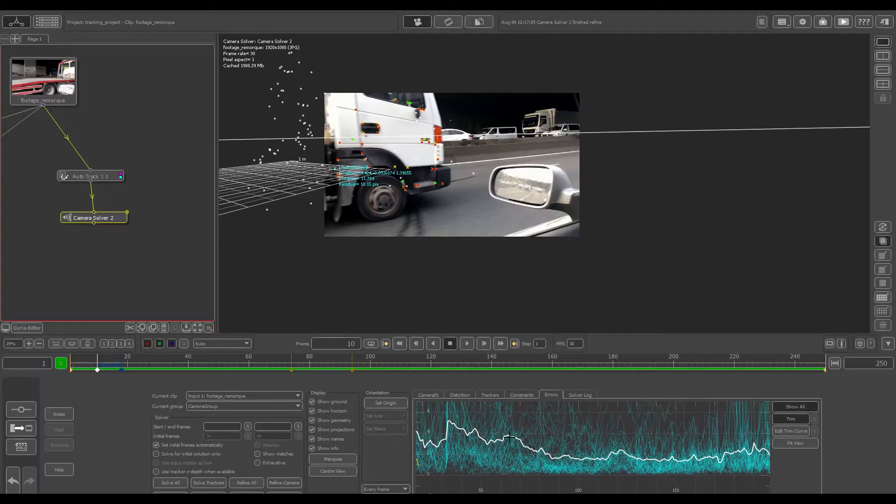
pyautogui.moveTo(356, 272); pyautogui.dragTo(377, 301, button='middle')
pyautogui.scroll(6, 420, 262)
pyautogui.scroll(1, 378, 273)
pyautogui.moveTo(100, 369); pyautogui.dragTo(350, 368)
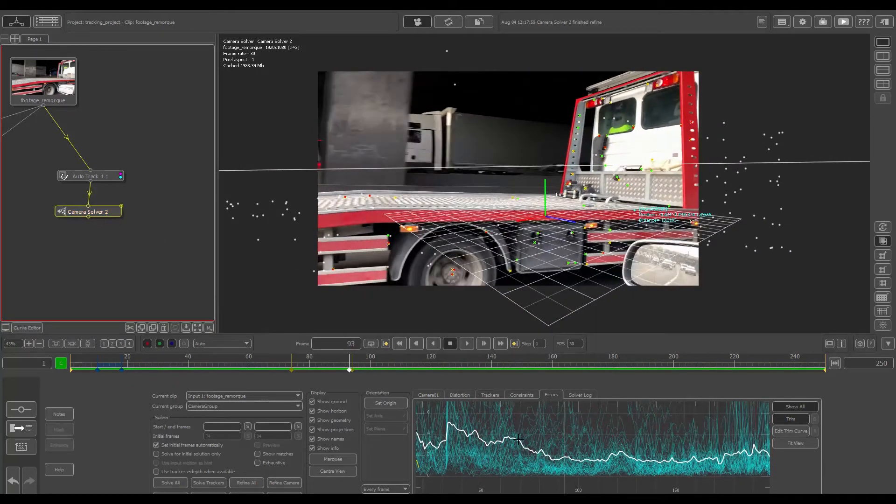
# - Lower the error trim threshold to 10 and refine the entire camera solve
pyautogui.moveTo(527, 404); pyautogui.dragTo(507, 441, button='middle')
pyautogui.moveTo(621, 419); pyautogui.dragTo(544, 424, button='middle')
pyautogui.moveTo(646, 424); pyautogui.dragTo(621, 418, button='middle')
pyautogui.moveTo(466, 462); pyautogui.dragTo(587, 427, button='middle')
pyautogui.click(592, 427)
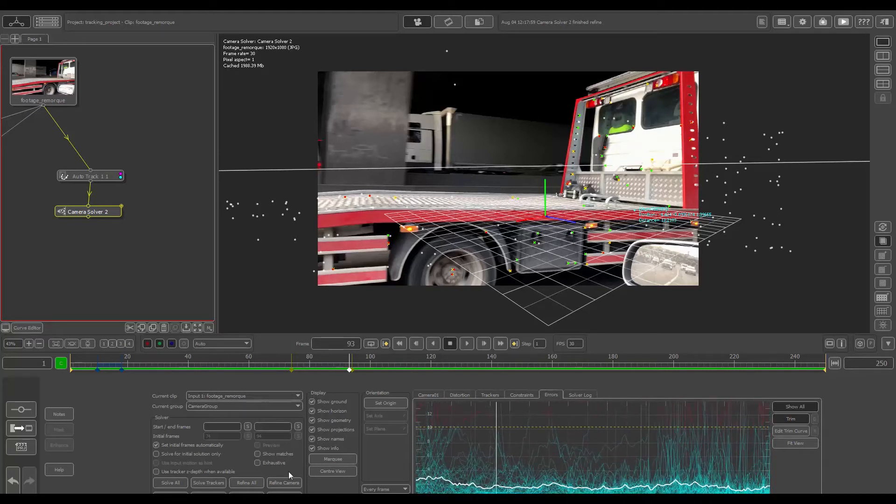
pyautogui.click(246, 483)
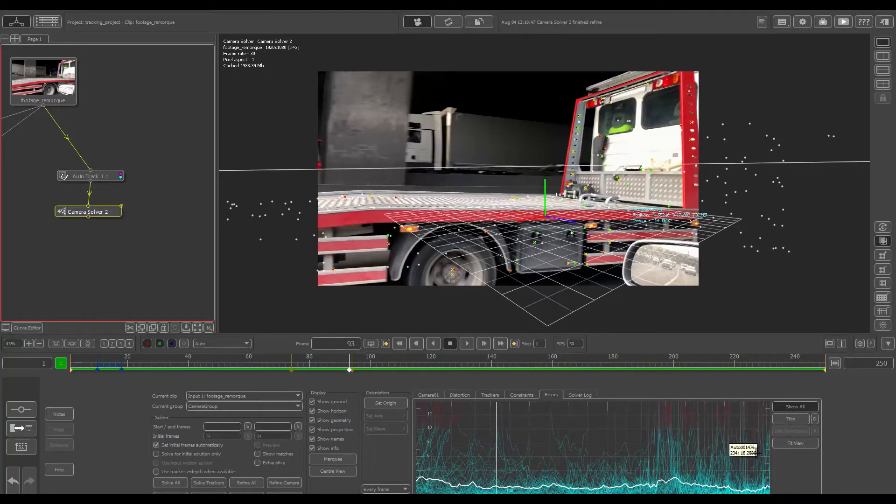
# - Pick the tracker with a high error curve starting around frame 126 and deactivate it in the solver
pyautogui.click(788, 407)
pyautogui.moveTo(670, 416); pyautogui.dragTo(673, 415, button='middle')
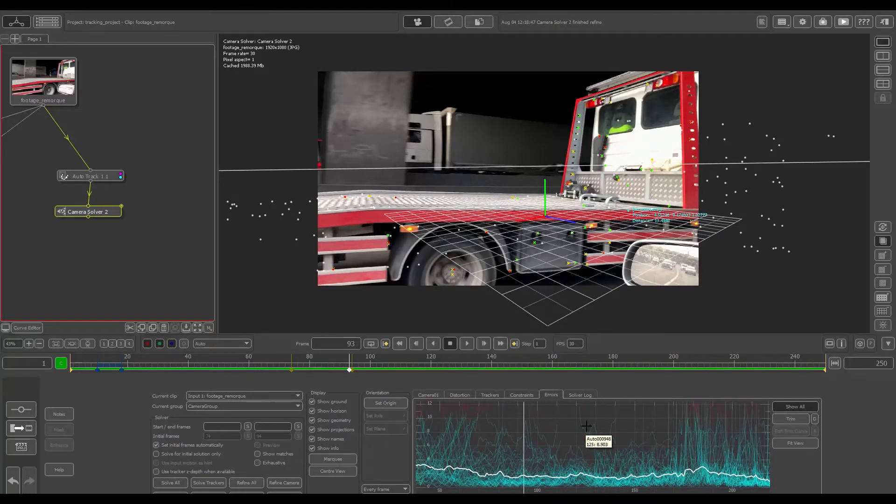
pyautogui.click(587, 427)
pyautogui.moveTo(752, 425); pyautogui.dragTo(626, 460, button='middle')
pyautogui.moveTo(565, 493); pyautogui.dragTo(608, 434, button='middle')
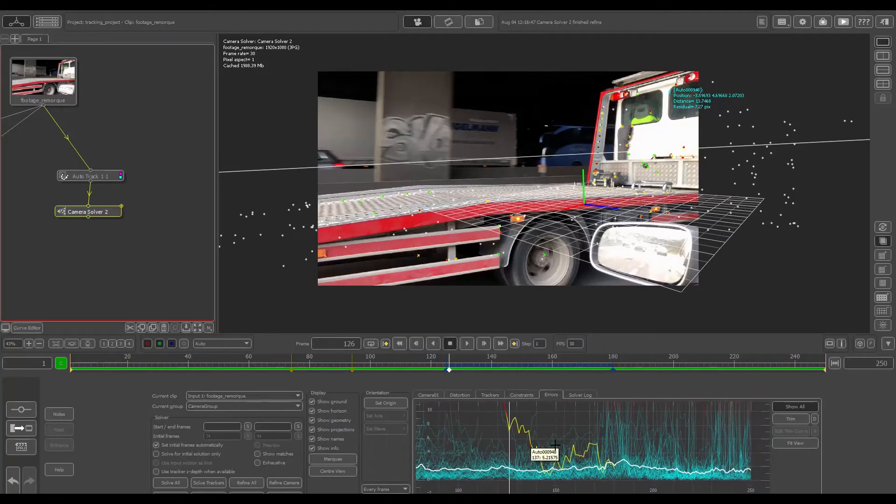
pyautogui.click(491, 395)
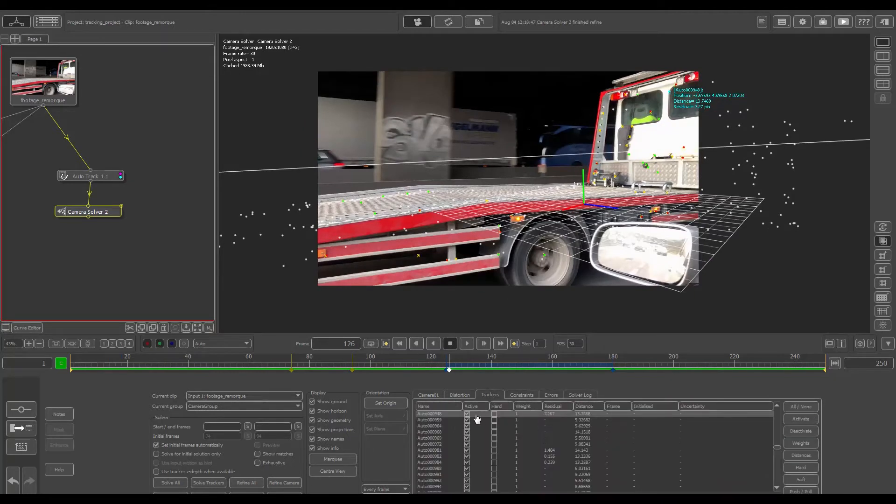
pyautogui.click(799, 431)
# - Pick the tracker with the extreme error spike at frame 32 and deactivate it in the solver
pyautogui.click(550, 395)
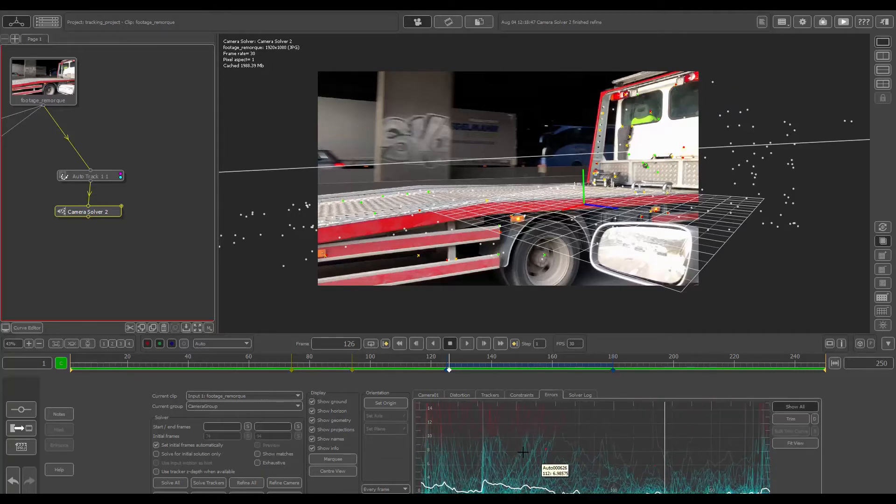
pyautogui.moveTo(522, 452); pyautogui.dragTo(639, 503, button='middle')
pyautogui.click(569, 449)
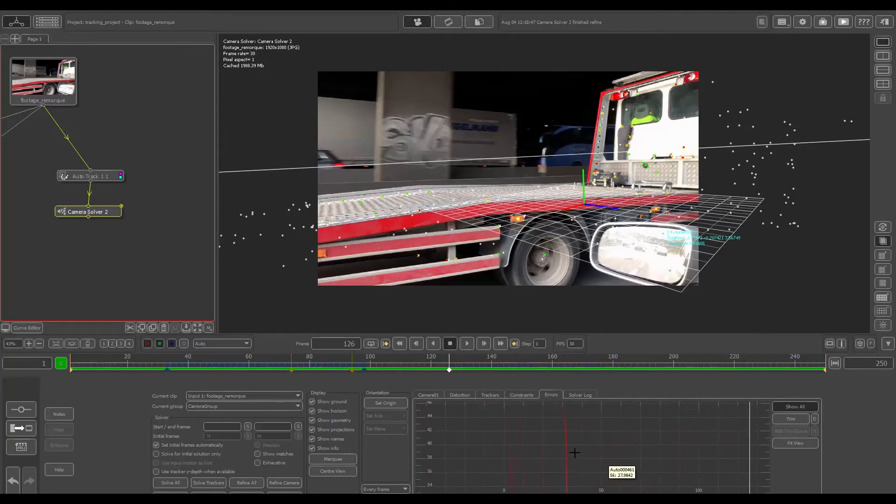
pyautogui.click(517, 442)
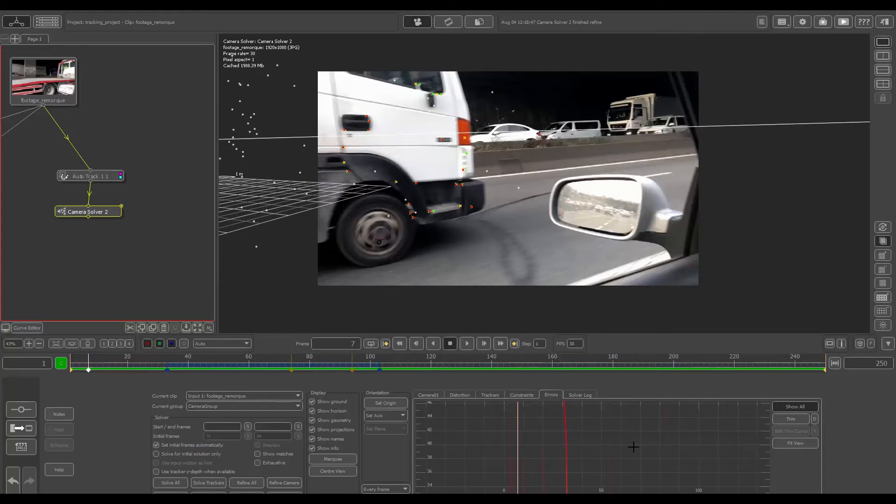
pyautogui.click(565, 423)
pyautogui.click(522, 395)
pyautogui.click(490, 395)
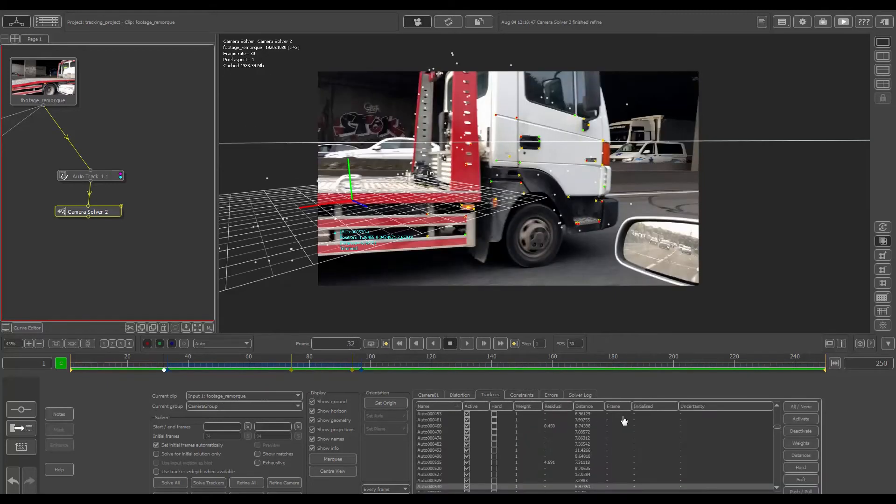
pyautogui.click(551, 394)
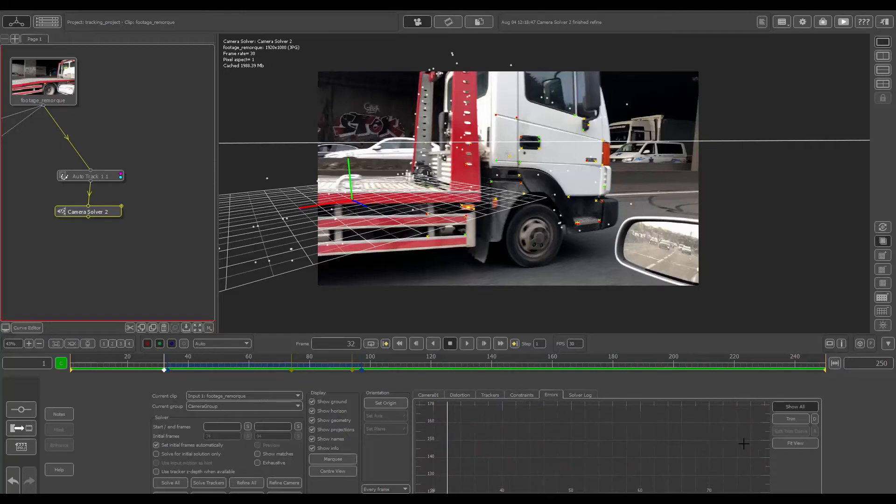
# - Refine the entire solve with the remaining active trackers and check the result by scrubbing to frame 76
pyautogui.click(796, 443)
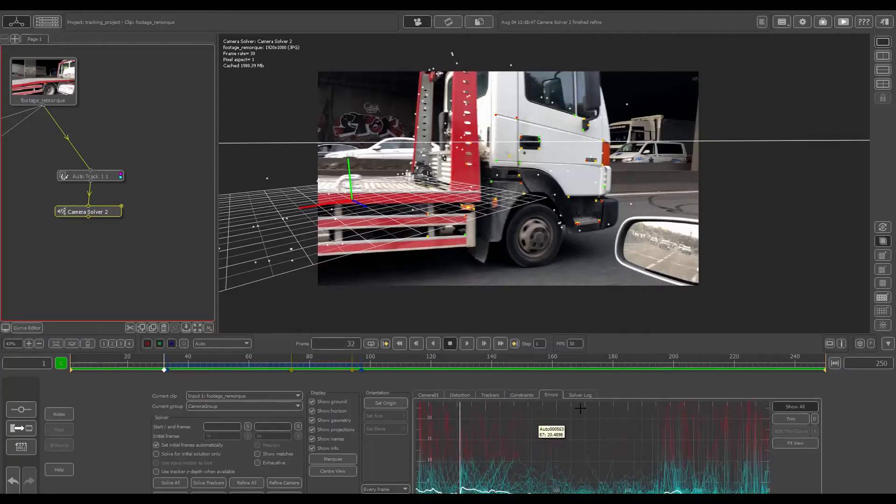
pyautogui.click(247, 483)
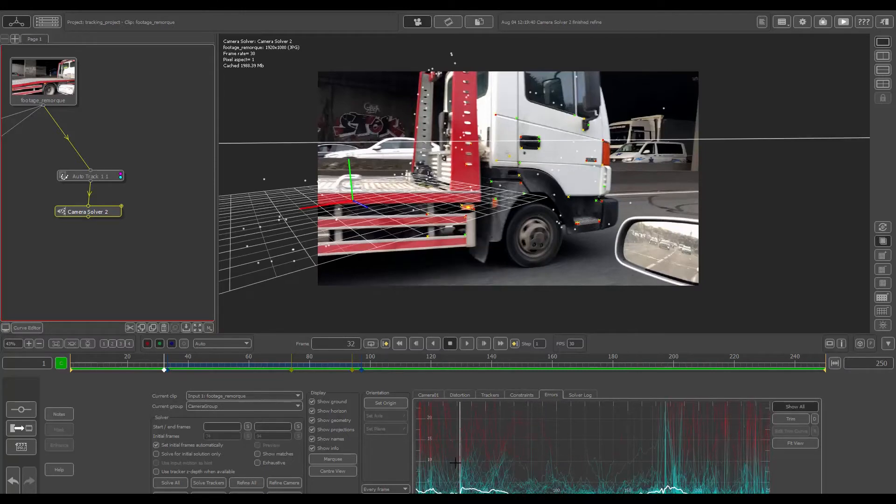
pyautogui.moveTo(225, 362); pyautogui.dragTo(297, 368)
# - Add an Orient Scene node after the truck's camera solver
pyautogui.rightClick(96, 216)
pyautogui.moveTo(118, 282)
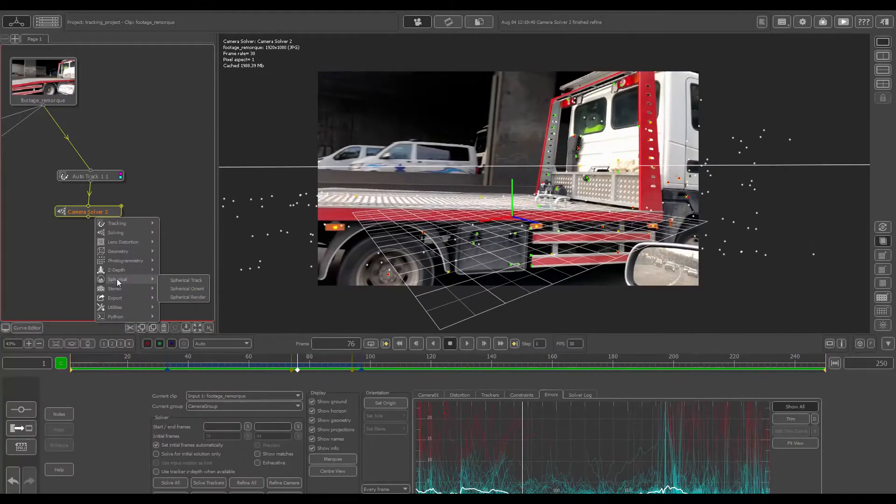
pyautogui.moveTo(122, 306)
pyautogui.click(188, 327)
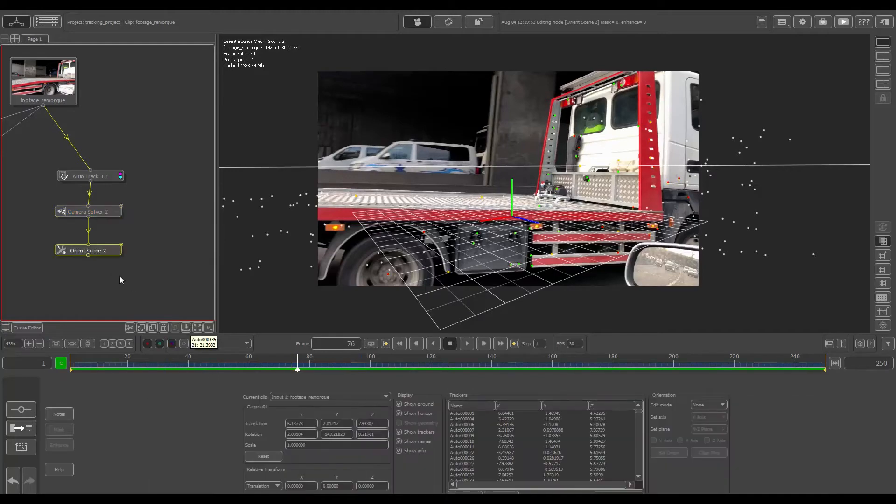
# - In a side-by-side camera and perspective view, translate the scene vertically to raise the ground grid to the truck bed's level
pyautogui.click(699, 405)
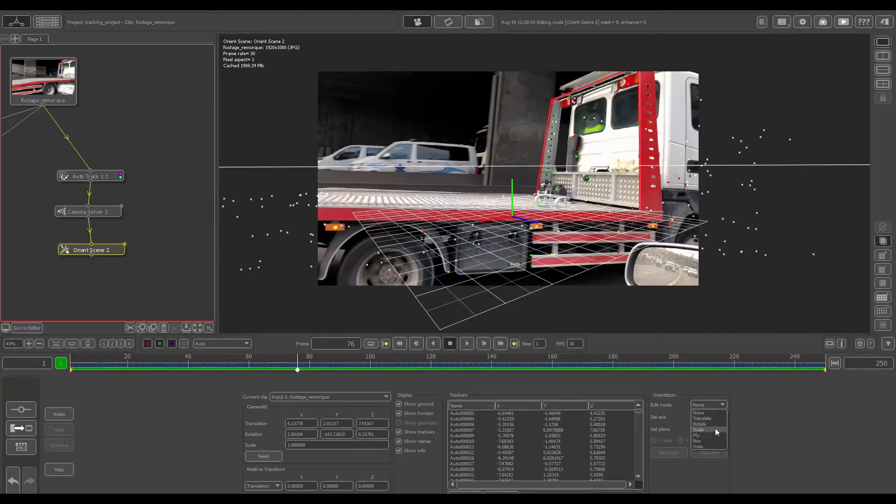
pyautogui.click(700, 416)
pyautogui.click(884, 60)
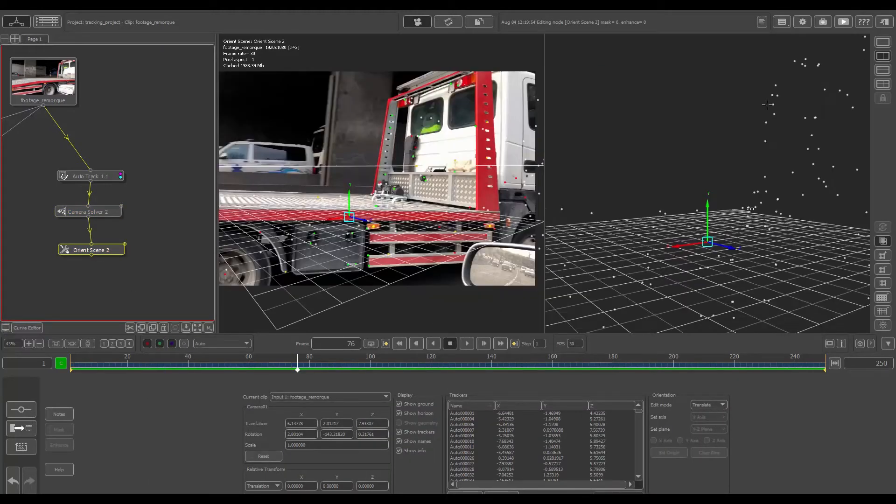
pyautogui.moveTo(767, 105); pyautogui.dragTo(566, 310, button='middle')
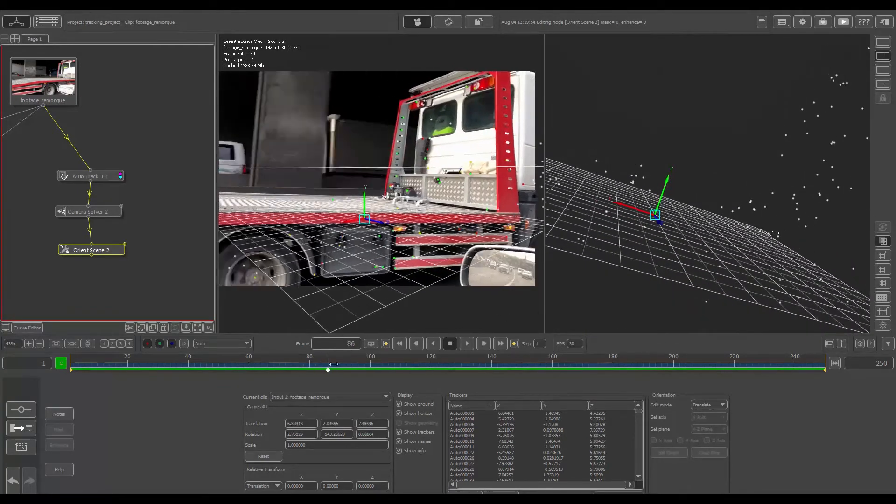
pyautogui.moveTo(660, 193); pyautogui.dragTo(657, 199)
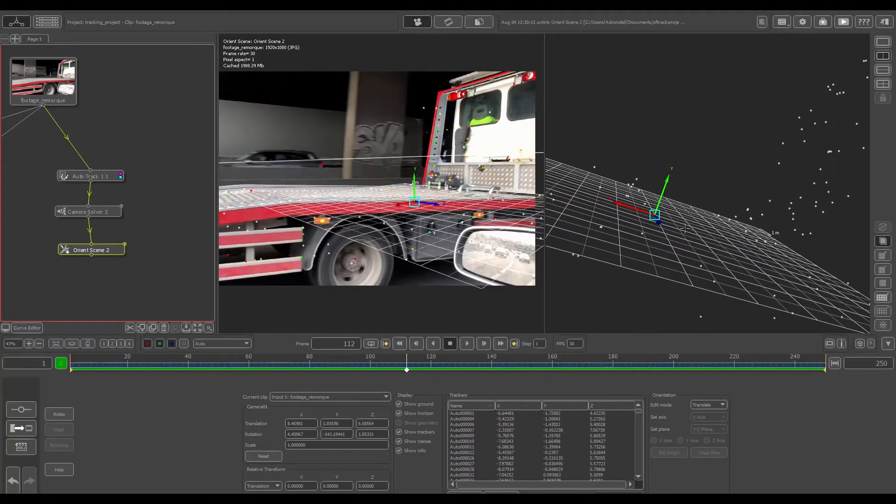
# - Rotate the scene about its vertical axis so the grid's long axis runs along the truck bed
pyautogui.moveTo(667, 196); pyautogui.dragTo(686, 259, button='middle')
pyautogui.moveTo(693, 226); pyautogui.dragTo(727, 232)
pyautogui.click(707, 425)
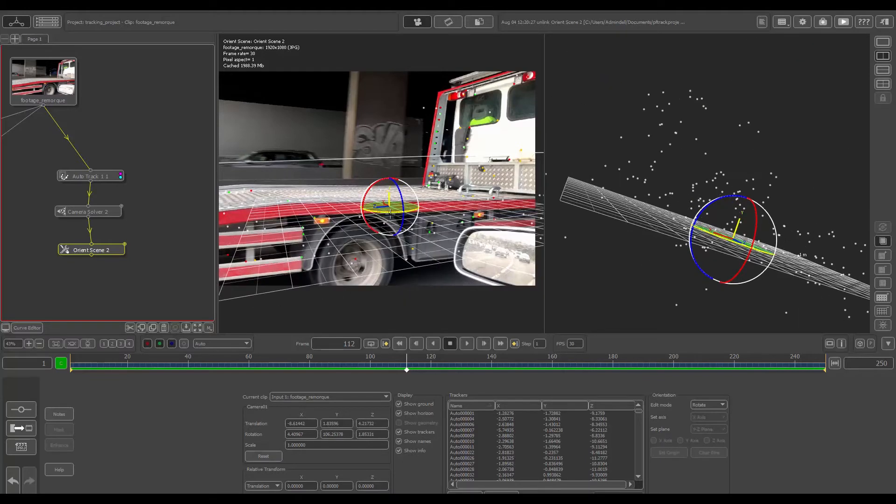
pyautogui.moveTo(390, 212); pyautogui.dragTo(378, 213)
pyautogui.moveTo(598, 256); pyautogui.dragTo(663, 285, button='middle')
# - Translate the scene to slide the origin along the truck bed toward the truck's rear
pyautogui.click(709, 404)
pyautogui.click(710, 422)
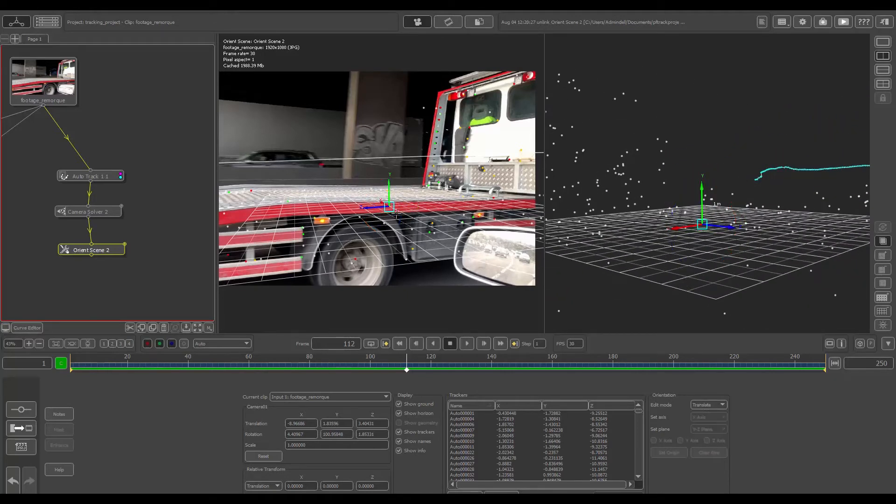
pyautogui.moveTo(383, 199); pyautogui.dragTo(336, 205)
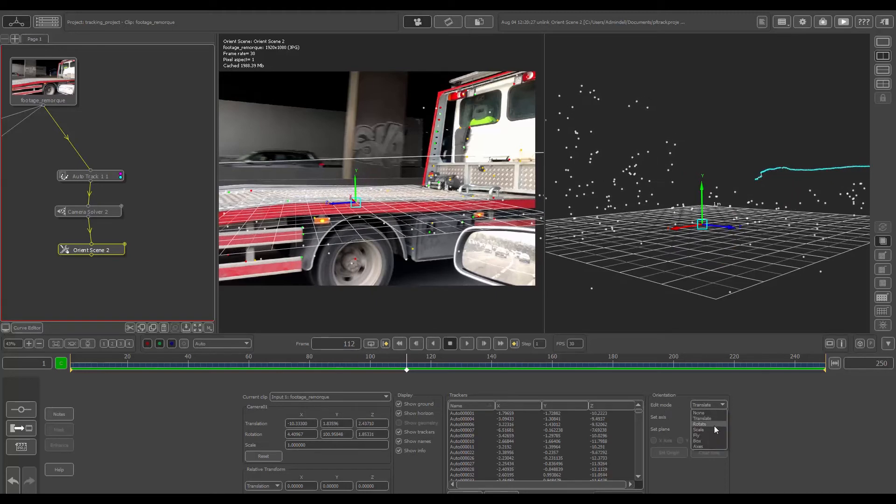
# - Tilt the scene with the Rotate edit mode to level the grid with the truck bed, and set the edit mode to None
pyautogui.click(714, 425)
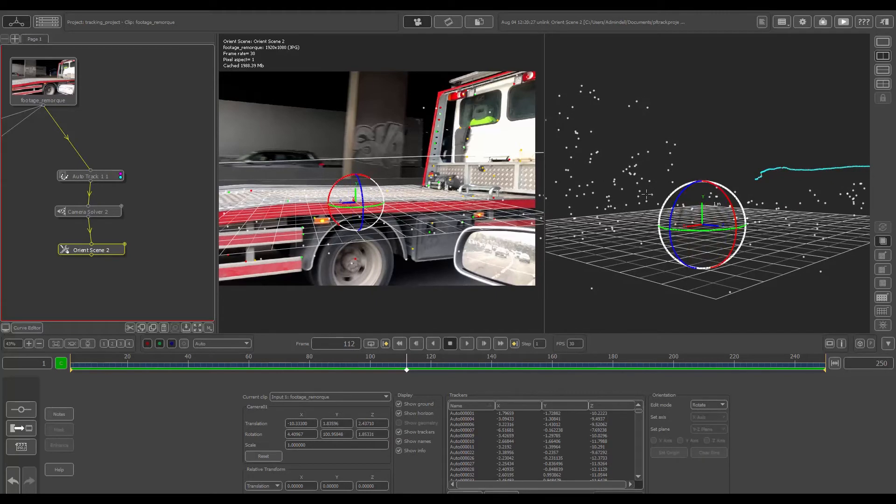
pyautogui.moveTo(366, 185); pyautogui.dragTo(383, 204)
pyautogui.click(708, 405)
pyautogui.click(707, 411)
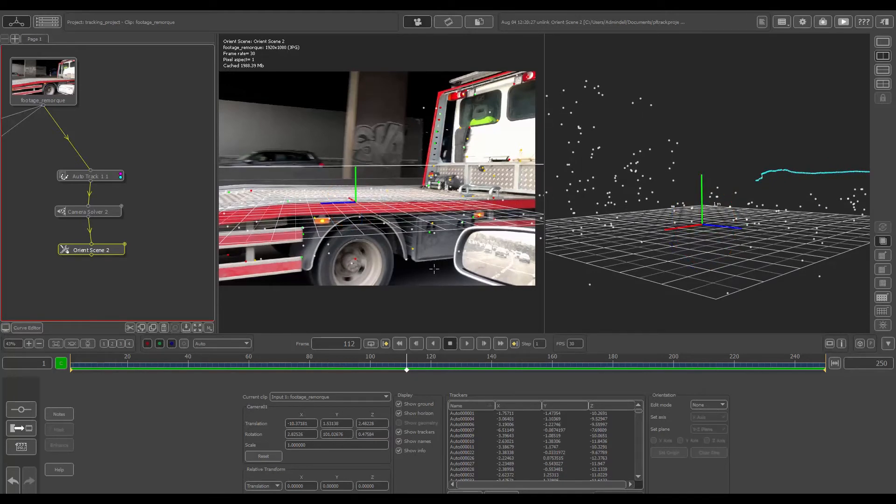
# - At frame 92, translate the scene to raise the ground grid onto the edge of the truck bed
pyautogui.moveTo(406, 372); pyautogui.dragTo(346, 371)
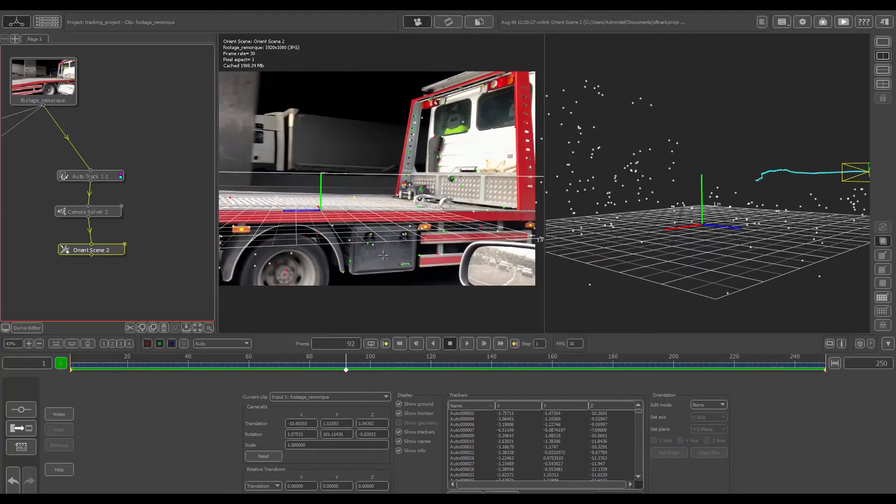
pyautogui.scroll(1, 405, 255)
pyautogui.moveTo(405, 254); pyautogui.dragTo(455, 251, button='middle')
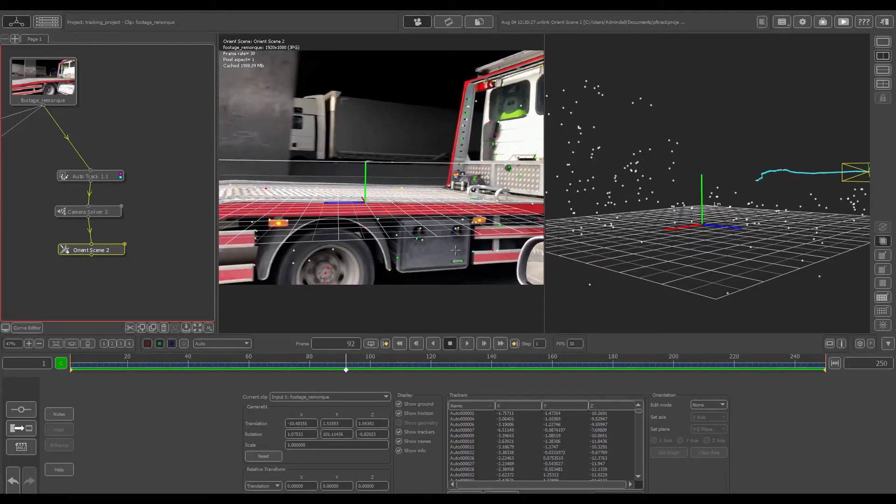
pyautogui.scroll(-5, 456, 251)
pyautogui.click(711, 407)
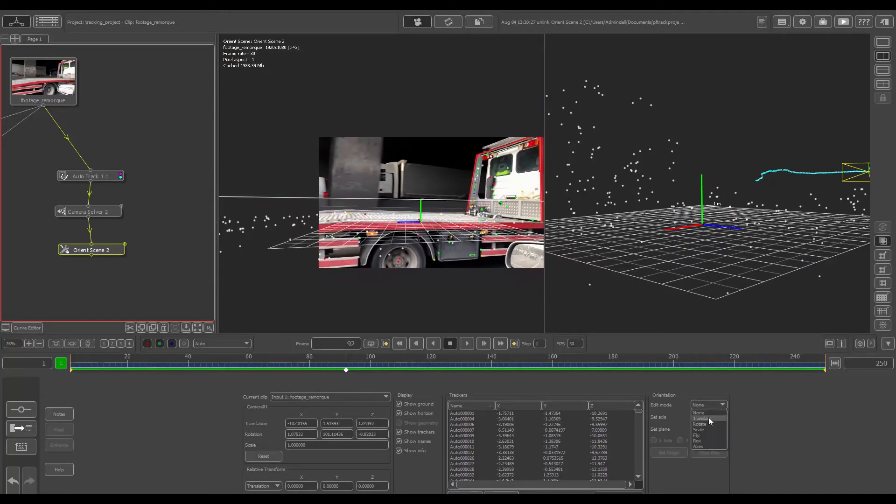
pyautogui.click(709, 418)
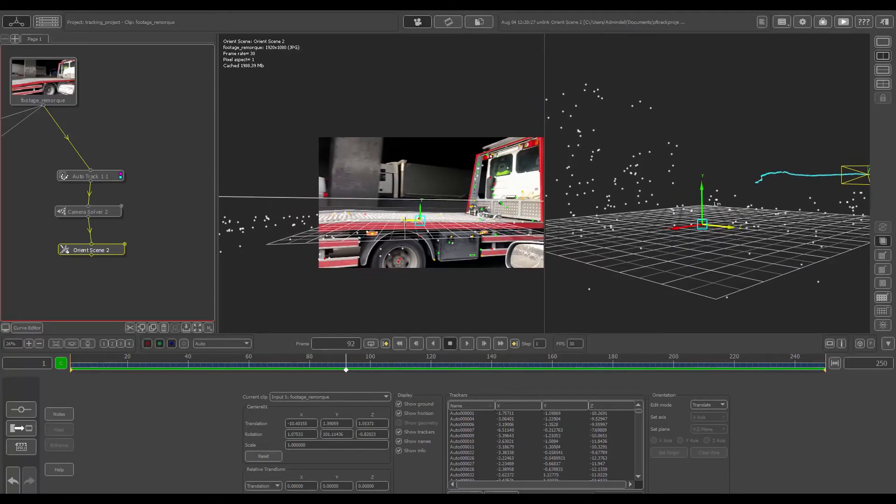
pyautogui.scroll(10, 404, 218)
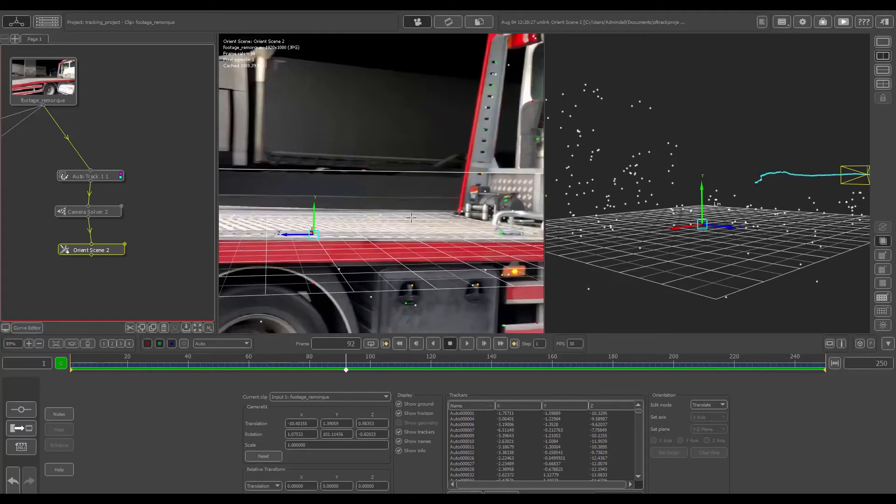
pyautogui.moveTo(258, 218); pyautogui.dragTo(398, 217, button='middle')
# - Rotate the scene slightly to line the grid up with the truck bed's edge, and set the edit mode to None
pyautogui.moveTo(457, 215); pyautogui.dragTo(477, 224)
pyautogui.click(717, 405)
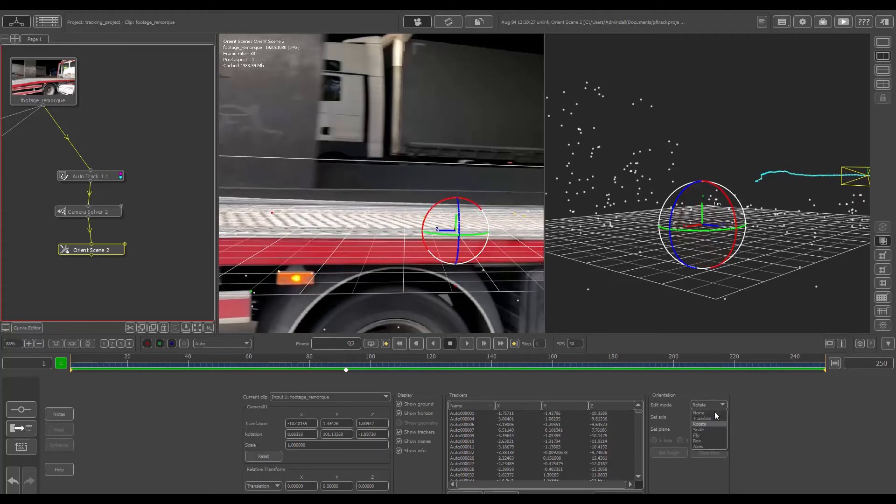
pyautogui.click(717, 413)
# - Play the clip in a single camera view and scrub to frame 98 to check how the grid follows the truck bed
pyautogui.moveTo(773, 195); pyautogui.dragTo(808, 168)
pyautogui.click(882, 42)
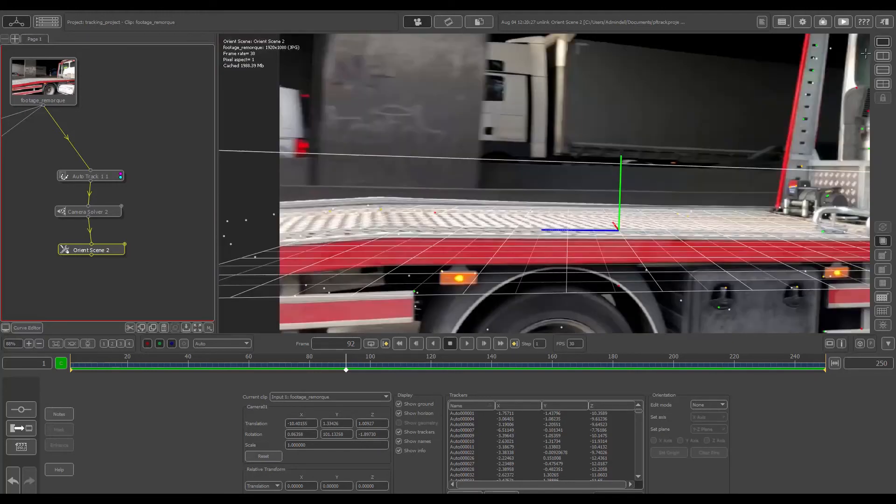
pyautogui.scroll(-10, 636, 179)
pyautogui.click(466, 343)
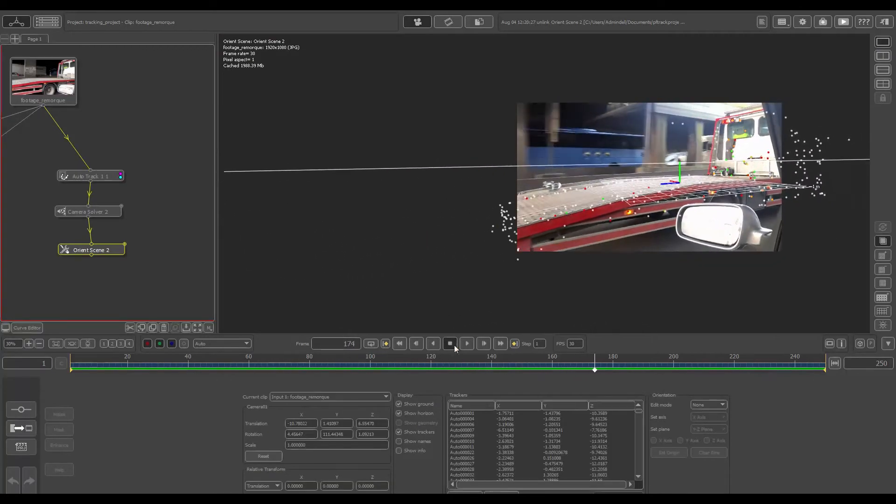
pyautogui.moveTo(299, 363)
pyautogui.mouseDown()
pyautogui.moveTo(491, 360)
pyautogui.moveTo(313, 363)
pyautogui.mouseUp()
pyautogui.scroll(8, 515, 276)
pyautogui.moveTo(382, 362); pyautogui.dragTo(364, 363)
pyautogui.scroll(-10, 493, 273)
pyautogui.scroll(7, 493, 273)
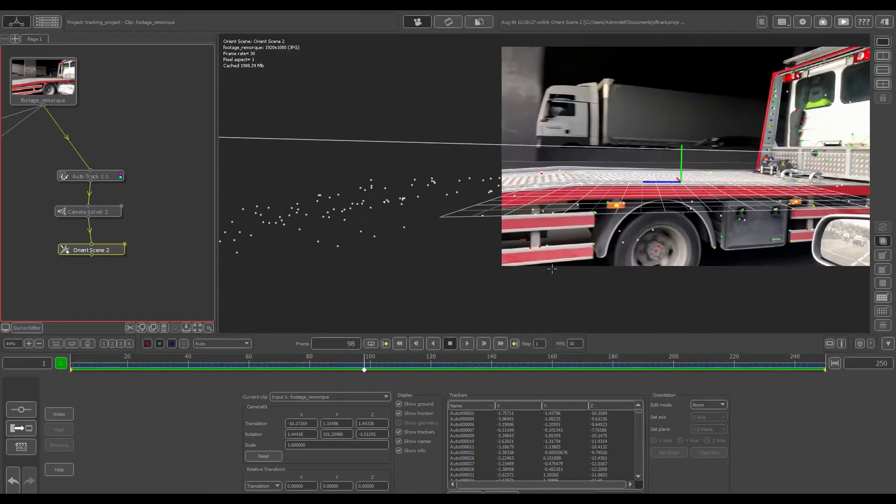
# - Rotate the scene slightly about its vertical axis and raise the ground to the truck bed surface, checking it at frame 95
pyautogui.click(719, 405)
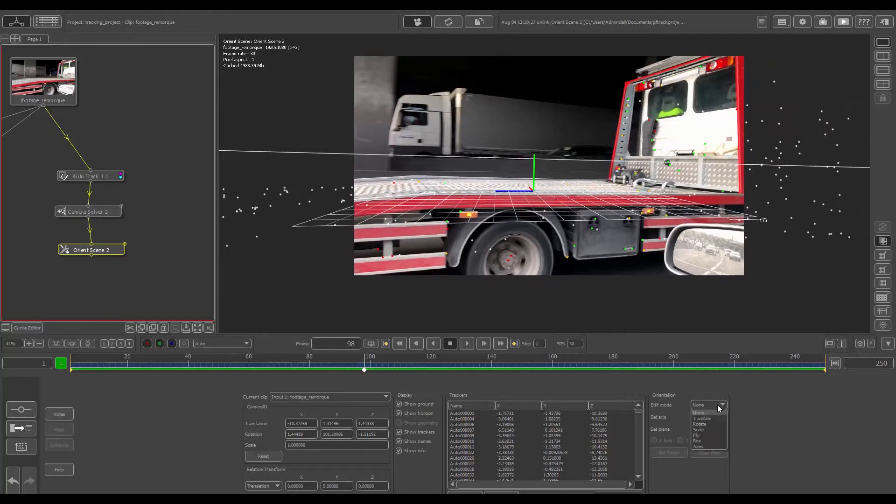
pyautogui.click(702, 424)
pyautogui.moveTo(528, 197); pyautogui.dragTo(535, 162)
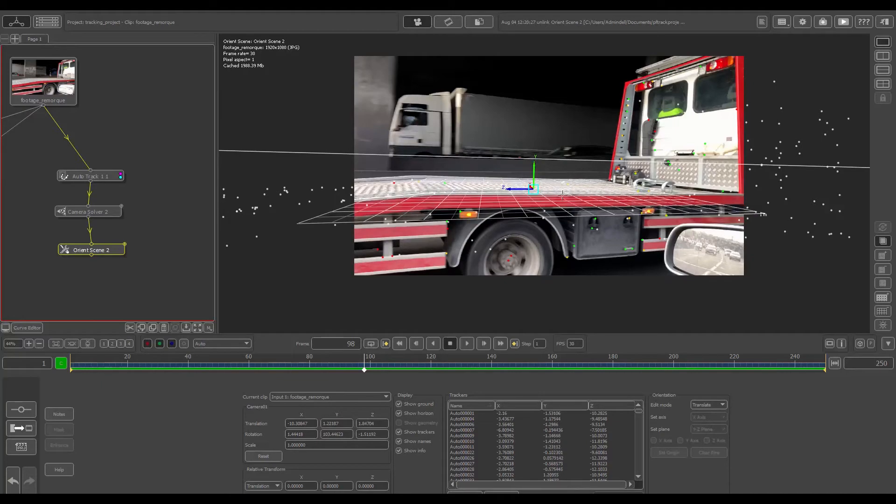
pyautogui.moveTo(365, 369); pyautogui.dragTo(356, 353)
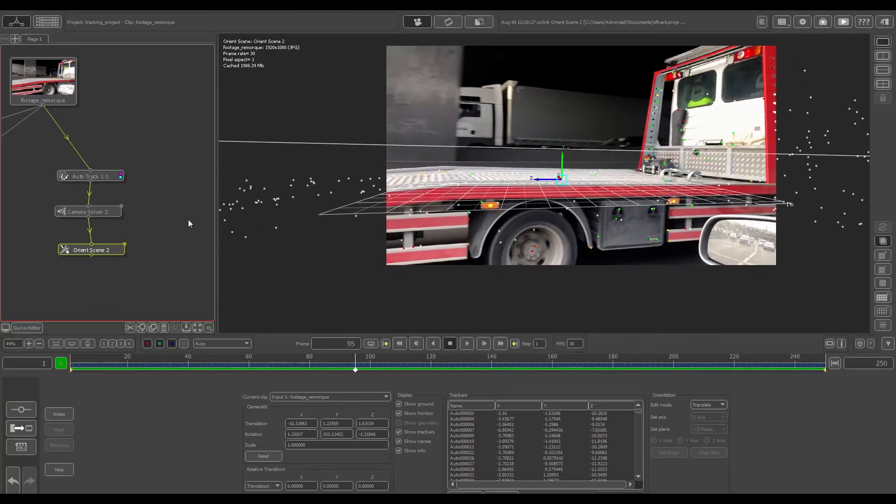
# - Add a Test Object node below the truck's Orient Scene node, connect it, and open it for editing with the clip at frame 98
pyautogui.moveTo(188, 220); pyautogui.dragTo(166, 214, button='middle')
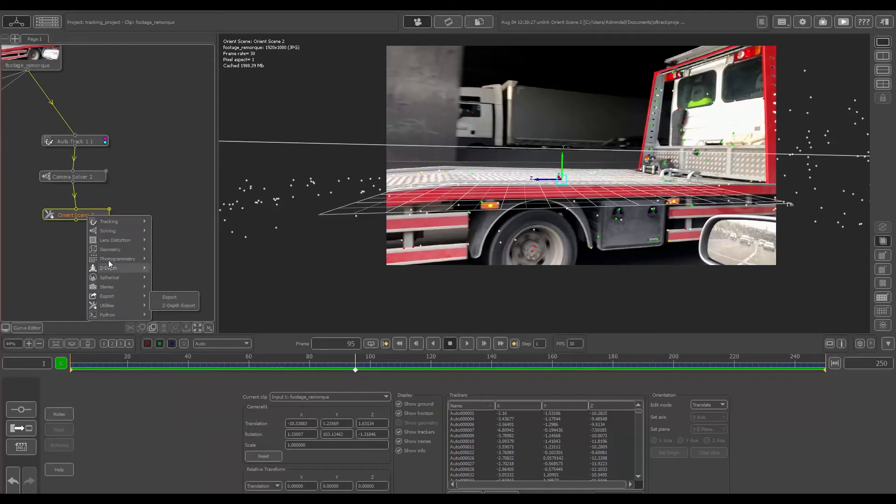
pyautogui.moveTo(115, 250)
pyautogui.click(170, 248)
pyautogui.moveTo(117, 194); pyautogui.dragTo(83, 256)
pyautogui.moveTo(344, 361); pyautogui.dragTo(365, 363)
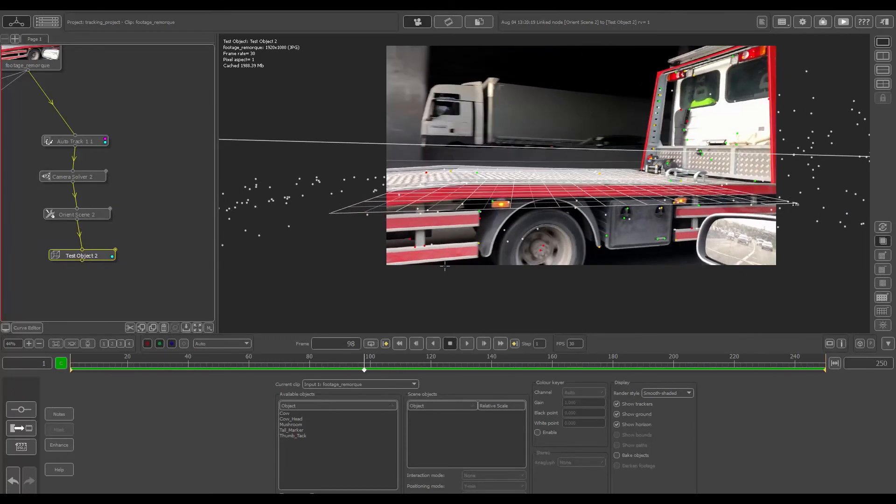
pyautogui.moveTo(90, 254); pyautogui.dragTo(86, 257)
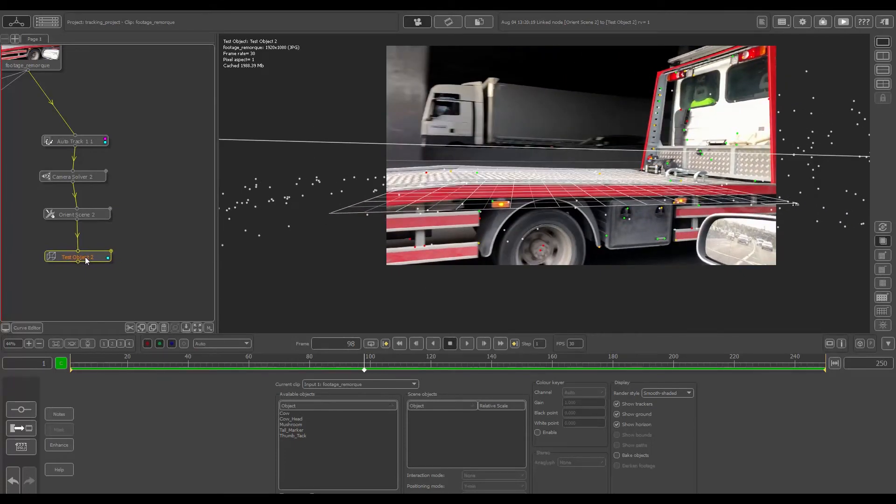
pyautogui.doubleClick(85, 258)
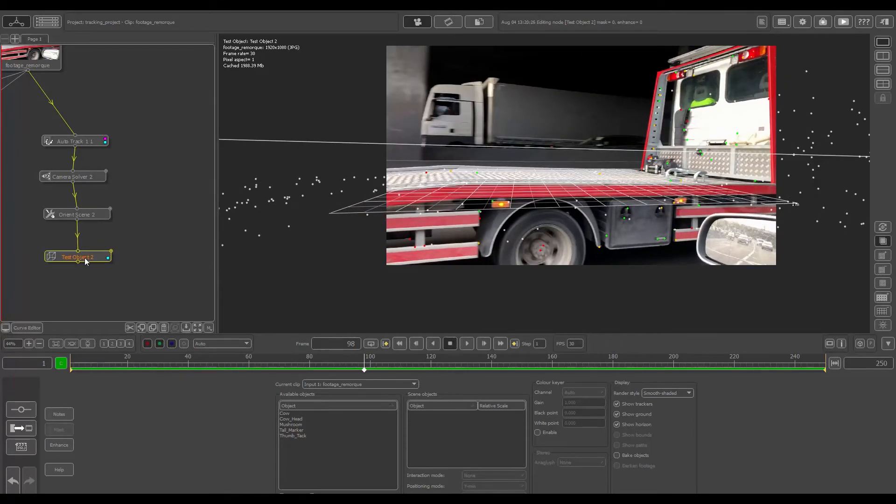
# - Add the Cow test object to the scene objects, keeping the Smooth-shaded render style
pyautogui.click(287, 413)
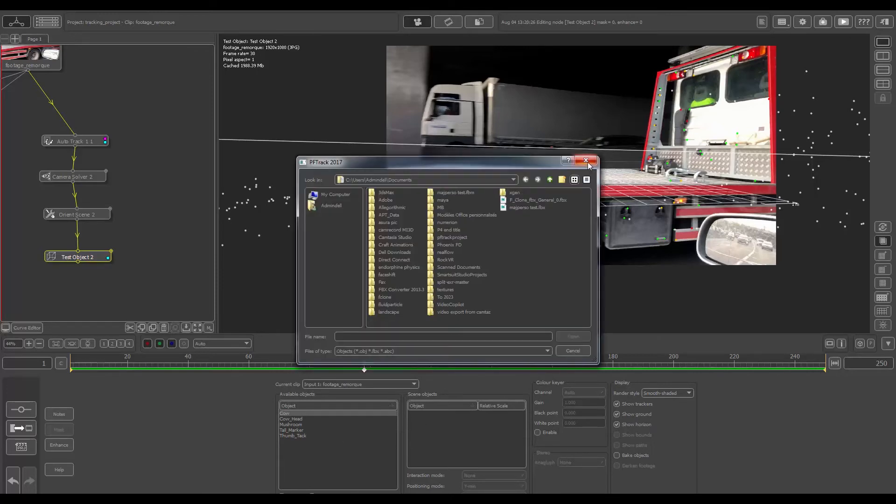
pyautogui.click(588, 159)
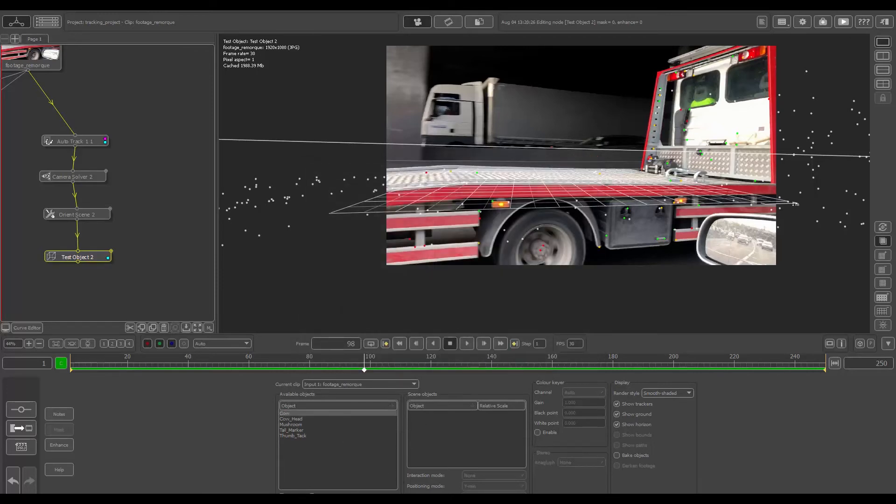
pyautogui.moveTo(287, 413); pyautogui.dragTo(419, 413)
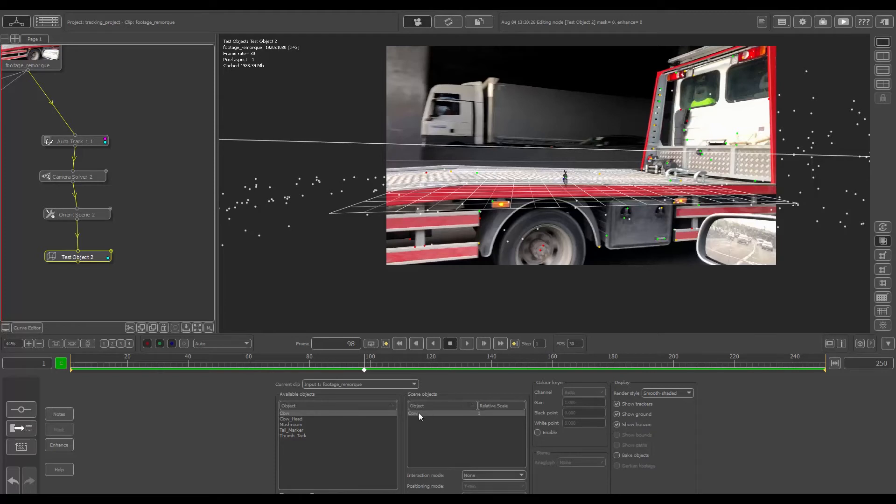
pyautogui.click(664, 396)
pyautogui.click(663, 390)
# - Scale up the cow on the truck bed with the Scale interaction mode
pyautogui.click(482, 475)
pyautogui.click(470, 462)
pyautogui.moveTo(566, 179); pyautogui.dragTo(639, 188)
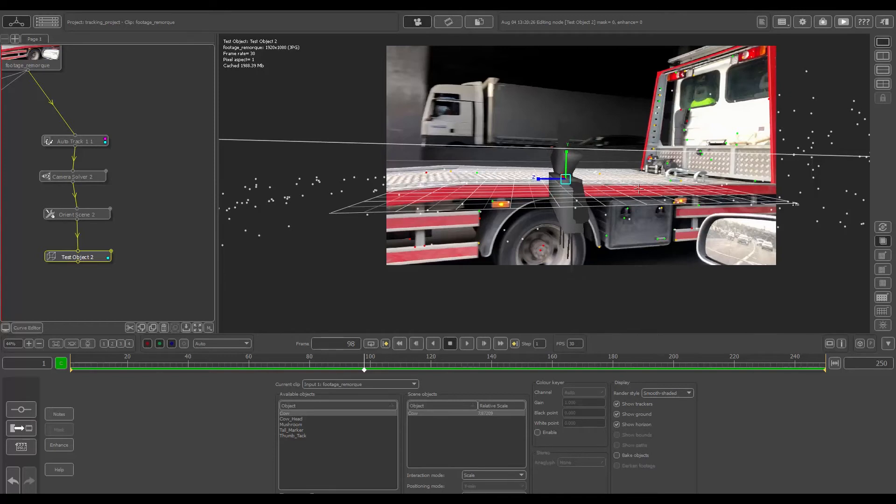
# - Place the cow at a tracked feature on the truck bed near the cab using Place at selected feature
pyautogui.click(485, 476)
pyautogui.click(492, 441)
pyautogui.click(671, 180)
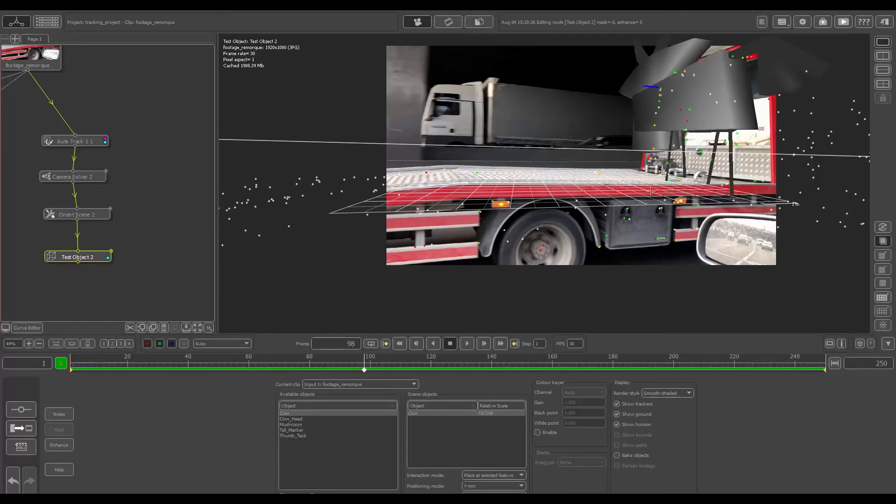
# - Translate the cow along the truck bed, away from the cab
pyautogui.click(488, 476)
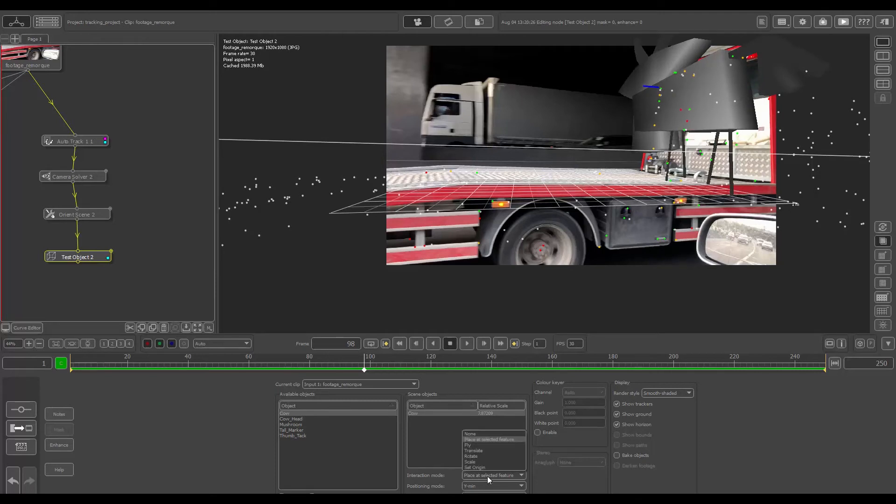
pyautogui.click(492, 446)
pyautogui.click(487, 475)
pyautogui.click(485, 450)
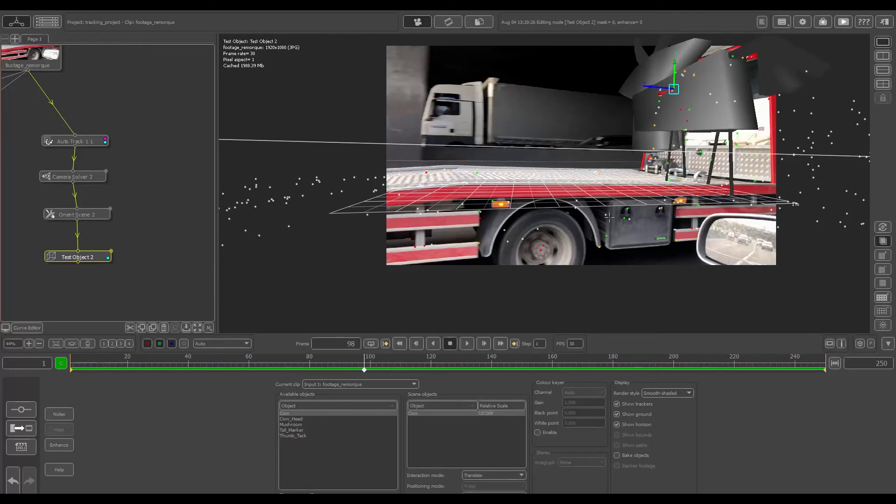
pyautogui.moveTo(671, 107); pyautogui.dragTo(598, 107)
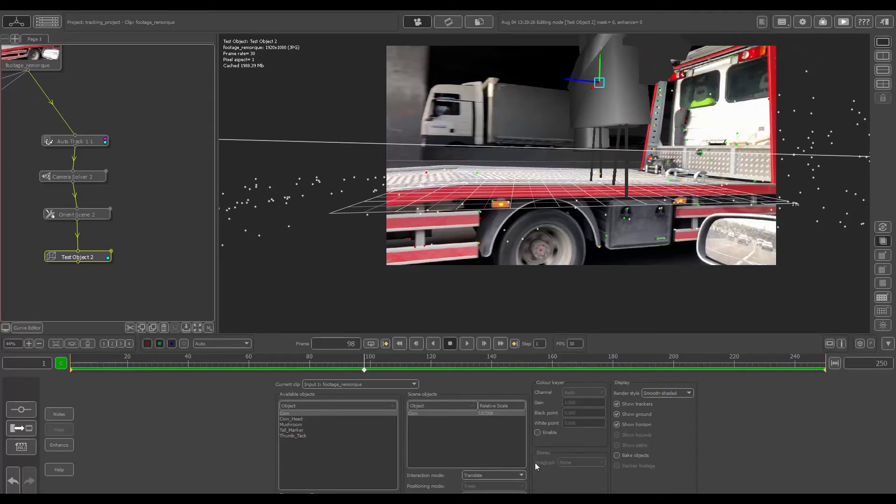
# - Rotate the cow about its vertical axis so it stands lengthwise along the truck bed
pyautogui.click(485, 476)
pyautogui.click(486, 458)
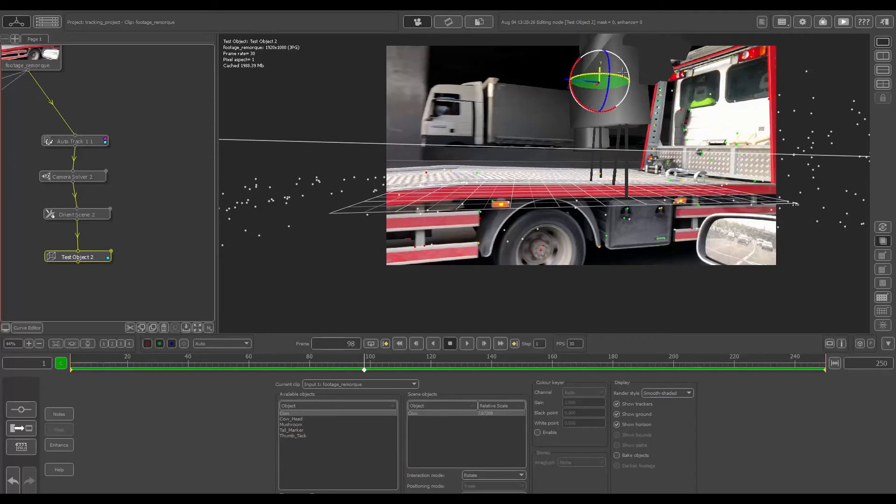
pyautogui.moveTo(622, 72); pyautogui.dragTo(582, 76)
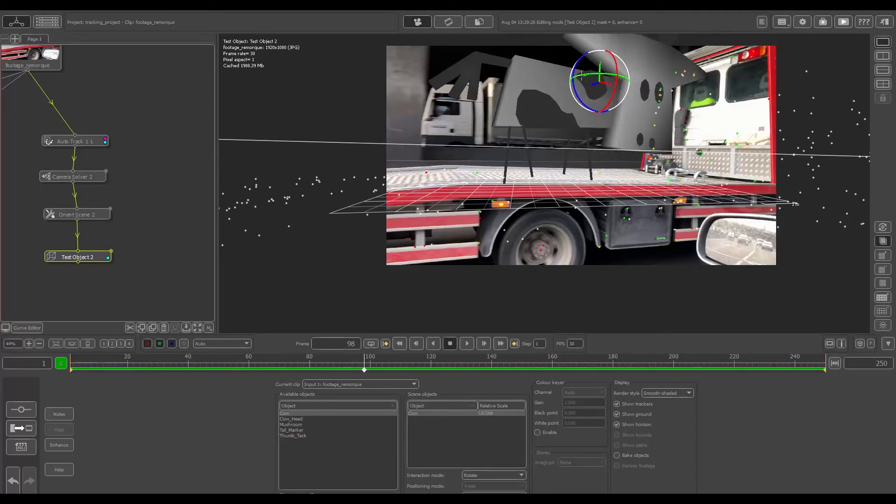
# - Play and scrub through the clip to check that the cow stays locked to the moving truck bed
pyautogui.moveTo(360, 362); pyautogui.dragTo(163, 363)
pyautogui.click(467, 343)
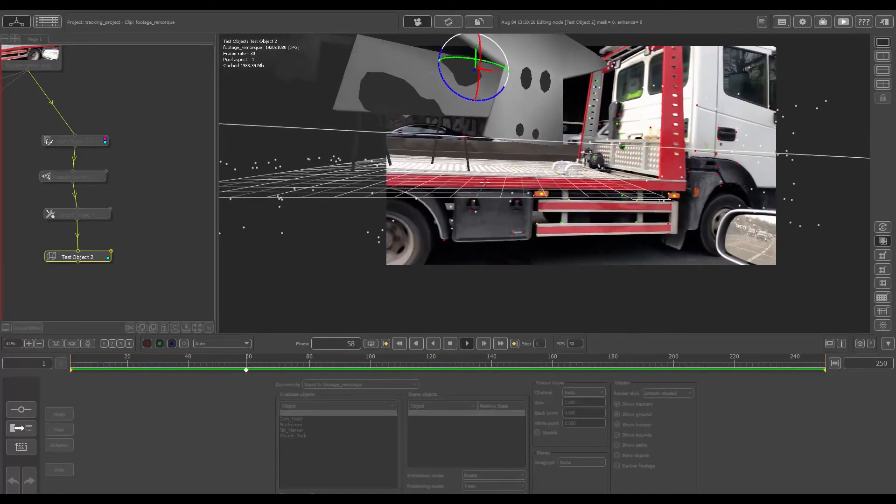
pyautogui.click(451, 343)
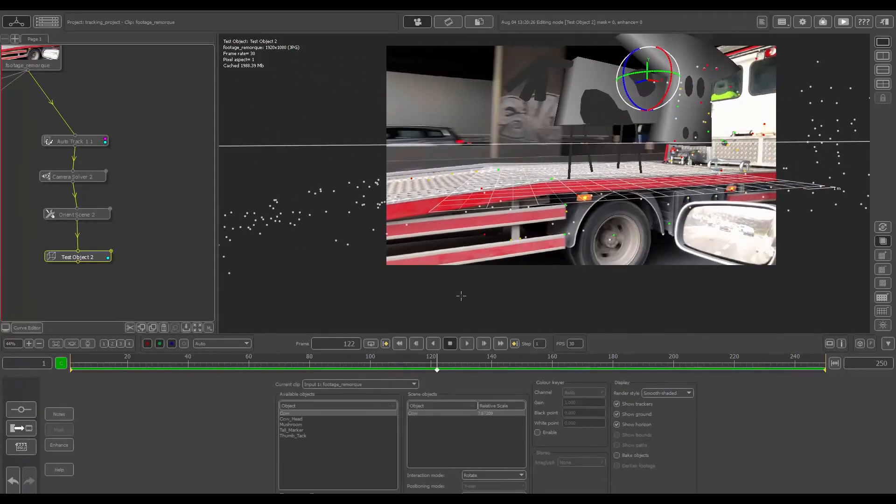
pyautogui.moveTo(436, 364); pyautogui.dragTo(340, 348)
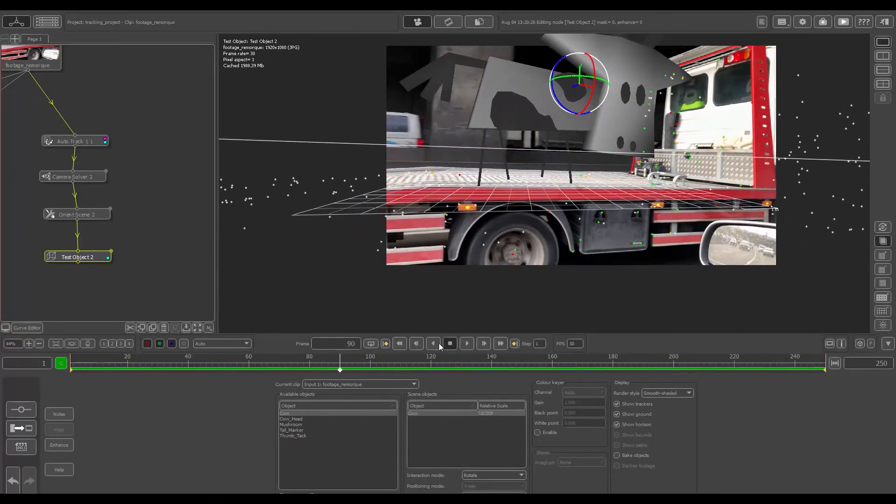
pyautogui.click(466, 344)
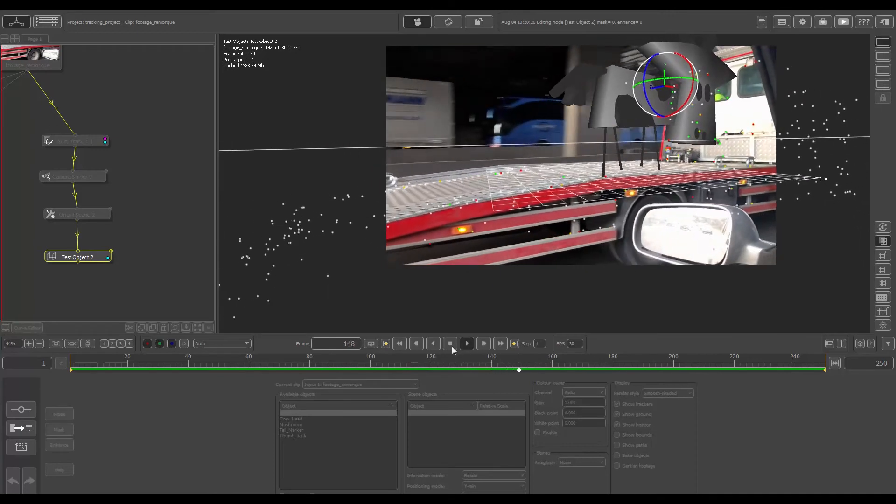
pyautogui.click(451, 344)
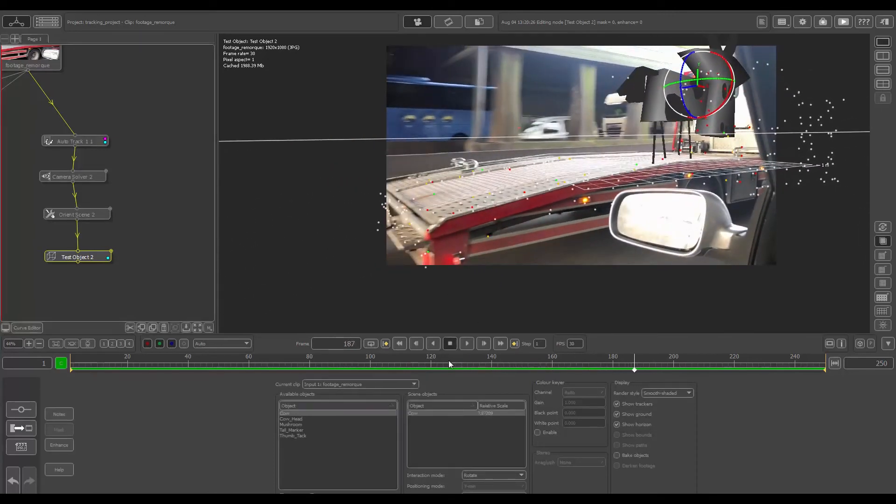
pyautogui.moveTo(449, 364); pyautogui.dragTo(404, 364)
# - Add an Export node after the Test Object 2 node and view the export path options, leaving the path as it is
pyautogui.moveTo(99, 256); pyautogui.dragTo(97, 248)
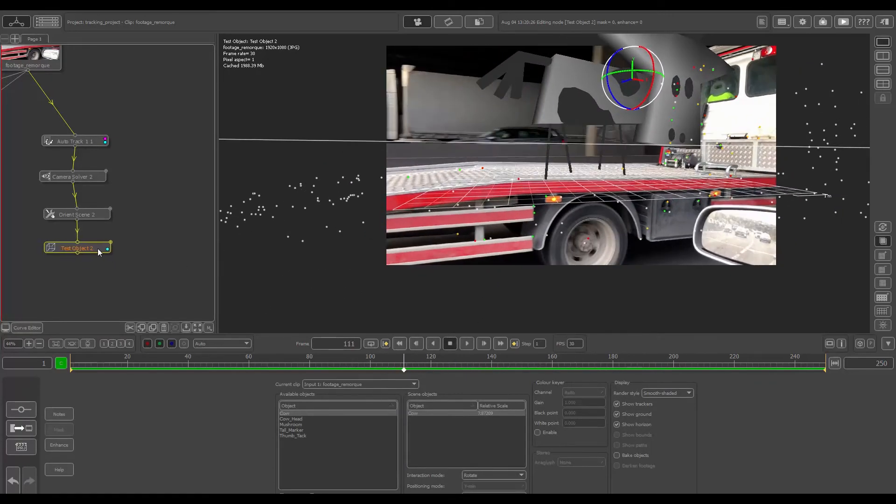
pyautogui.rightClick(98, 251)
pyautogui.moveTo(115, 333)
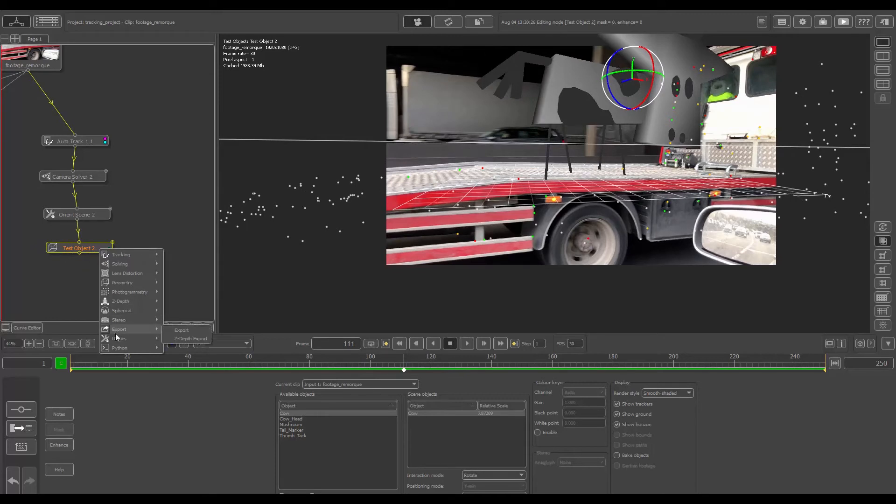
pyautogui.click(173, 328)
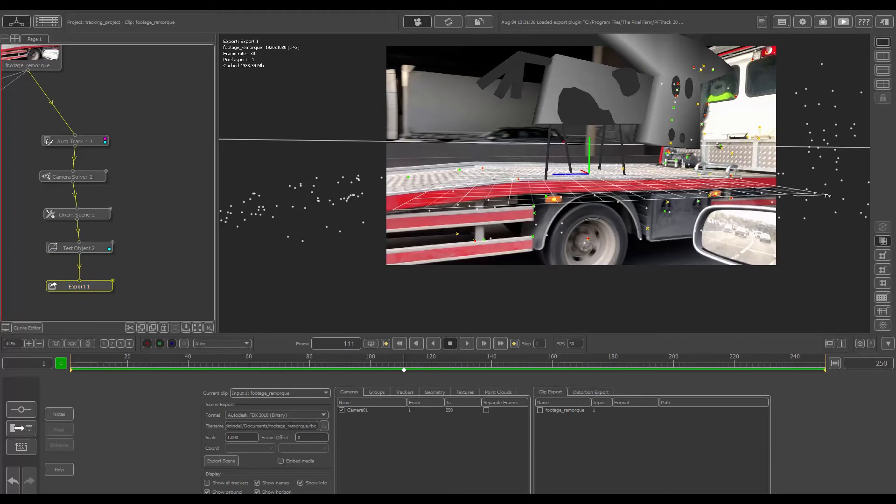
pyautogui.click(324, 425)
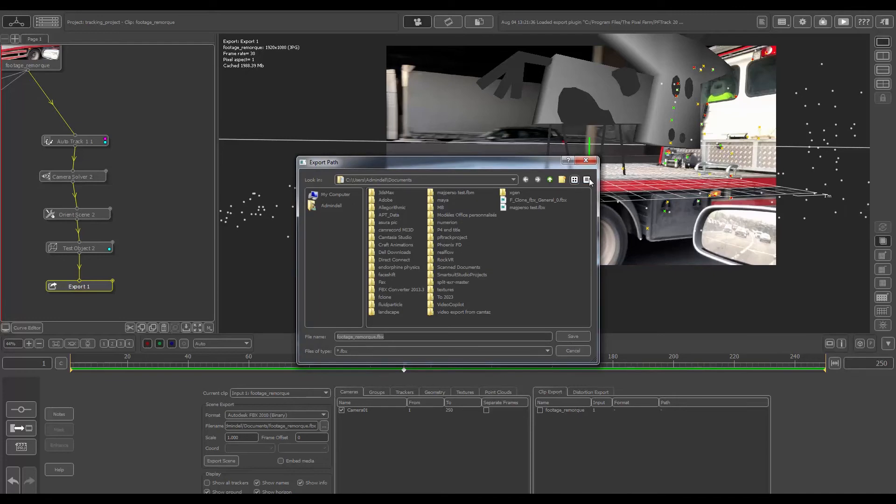
pyautogui.click(585, 161)
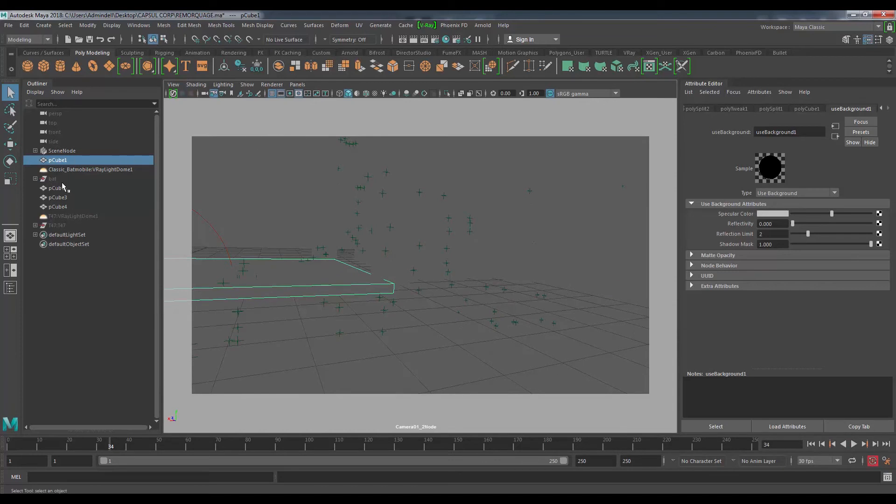
# - Switch to Maya, set the image plane of Camera01_2Node under SceneNode to RGBA display mode, and play back the shot
pyautogui.click(35, 150)
pyautogui.click(75, 160)
pyautogui.click(821, 108)
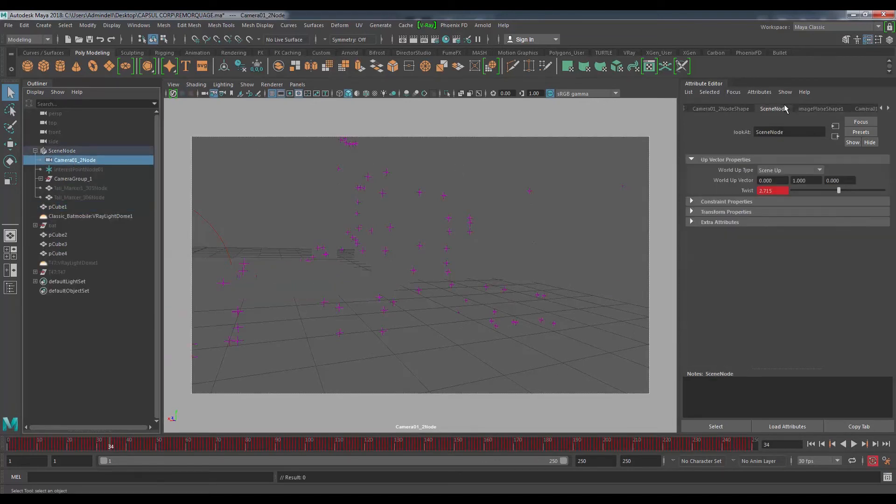
pyautogui.click(801, 108)
pyautogui.click(779, 224)
pyautogui.click(775, 269)
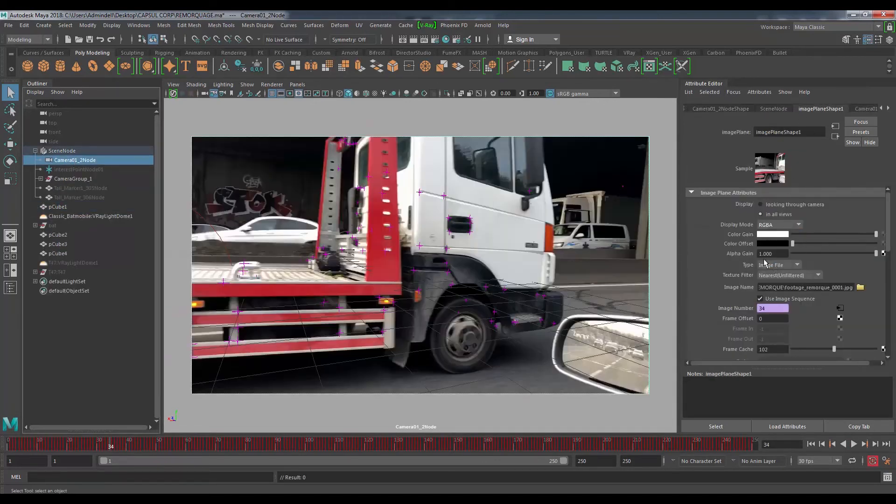
pyautogui.hotkey('alt', 'v')
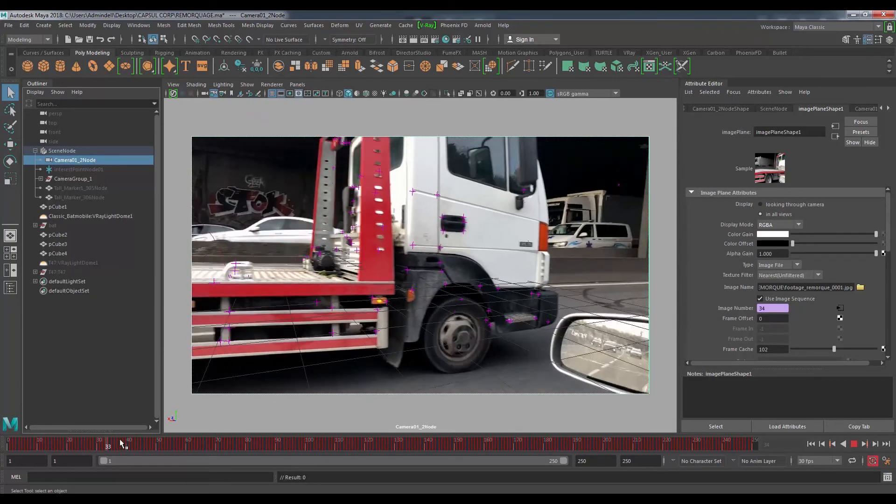
pyautogui.hotkey('alt', 'v')
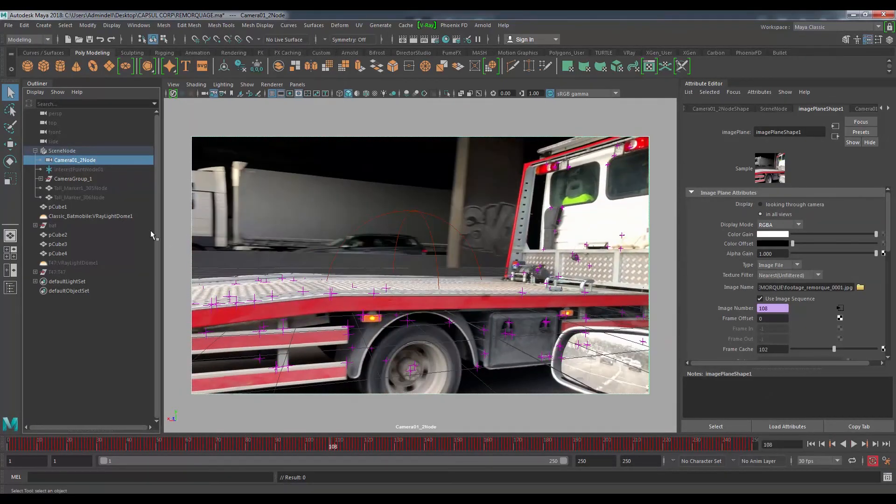
# - Inspect the proxy cubes, scrub to frame 82 with the truck-bed cube pCube1 selected, and examine its useBackground1 material
pyautogui.click(64, 236)
pyautogui.click(58, 244)
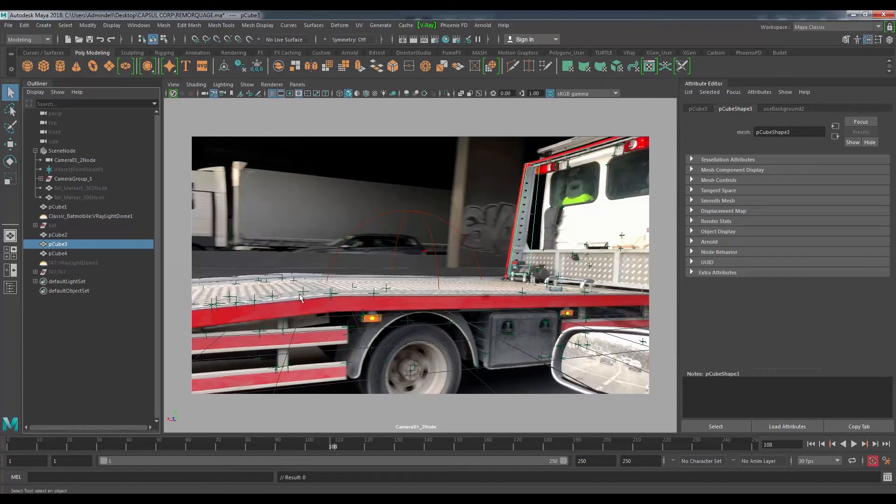
pyautogui.click(62, 235)
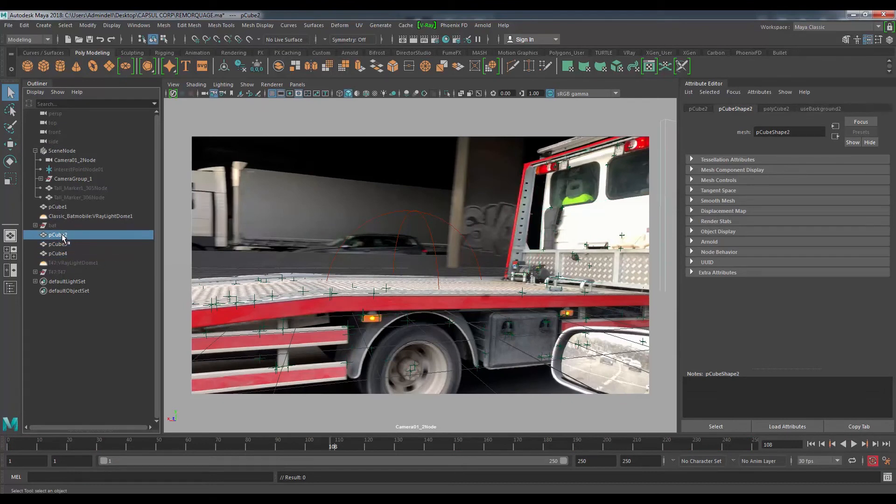
pyautogui.click(445, 300)
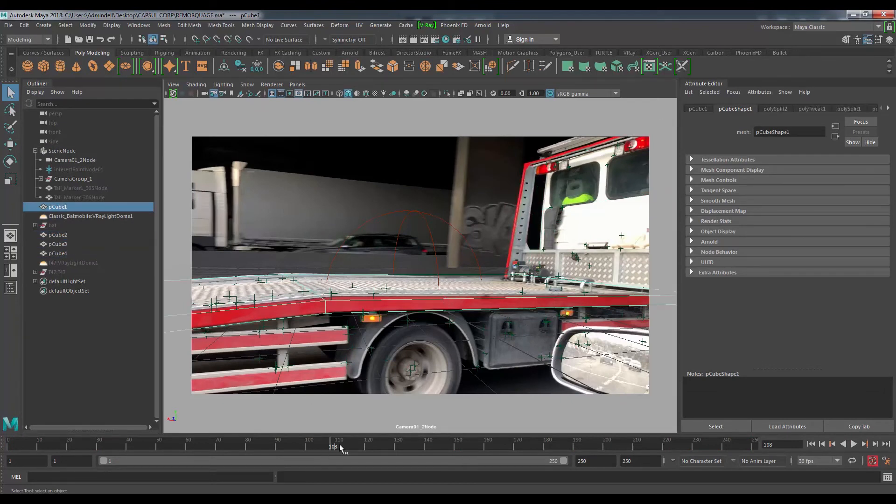
pyautogui.moveTo(340, 444); pyautogui.dragTo(254, 444)
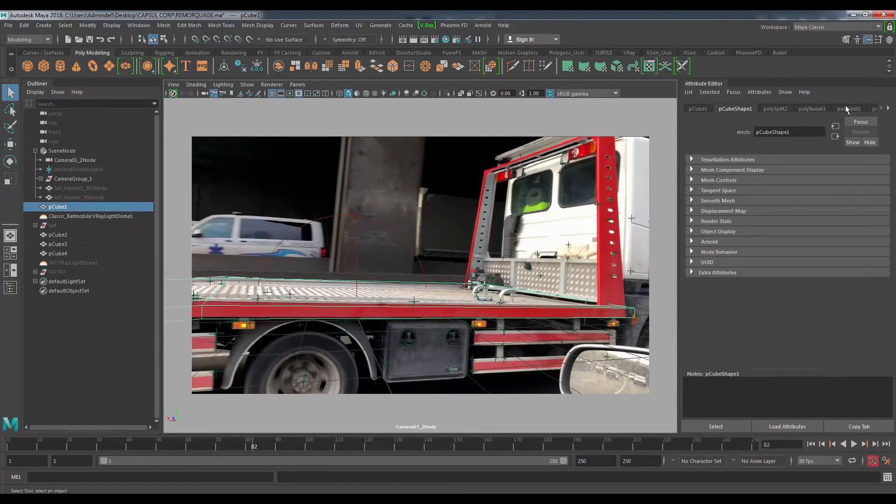
pyautogui.click(889, 107)
pyautogui.click(868, 109)
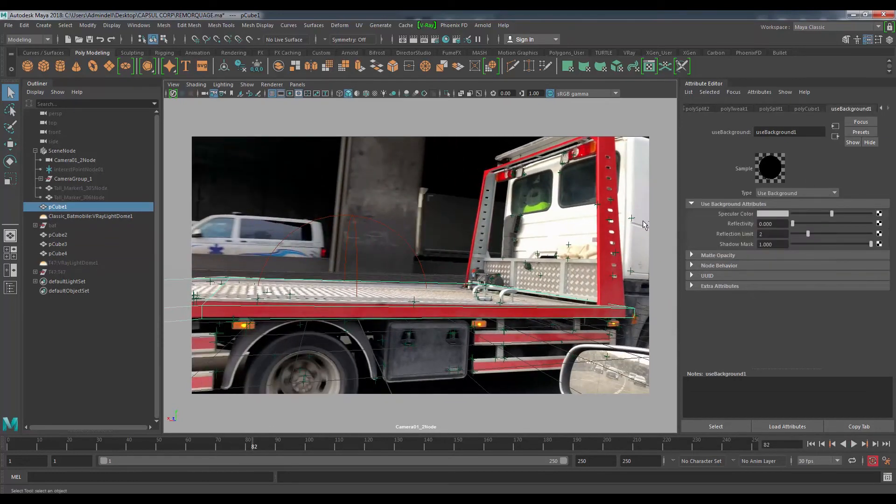
# - Try a new Lambert material on pCube1, check its fit on the truck bed in playback, and undo the assignment
pyautogui.moveTo(268, 305); pyautogui.dragTo(349, 439, button='right')
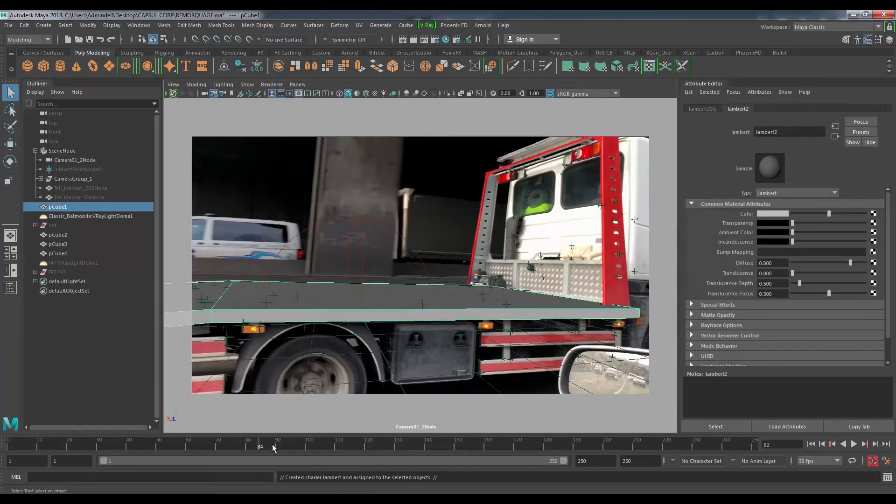
pyautogui.hotkey('alt', 'v')
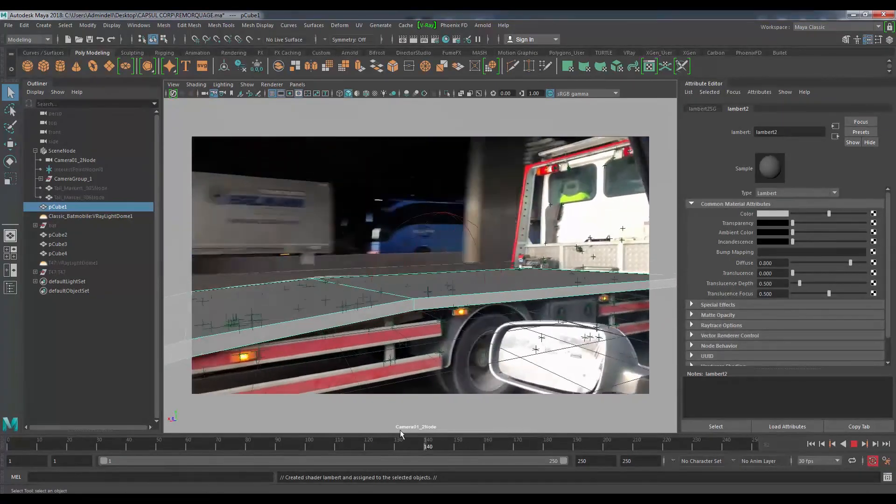
pyautogui.hotkey('alt', 'v')
pyautogui.hotkey('ctrl', 'z')
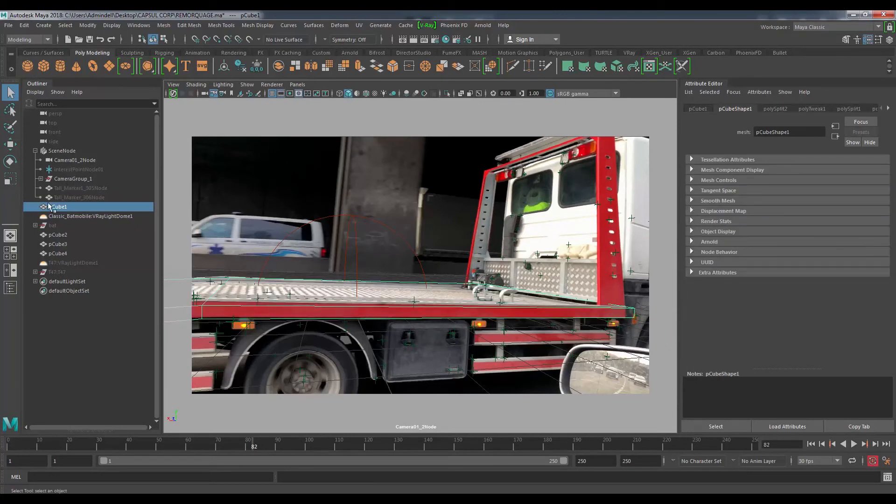
# - Unhide the bat car model on the truck bed and move the timeline to frame 157
pyautogui.click(56, 226)
pyautogui.press('h')
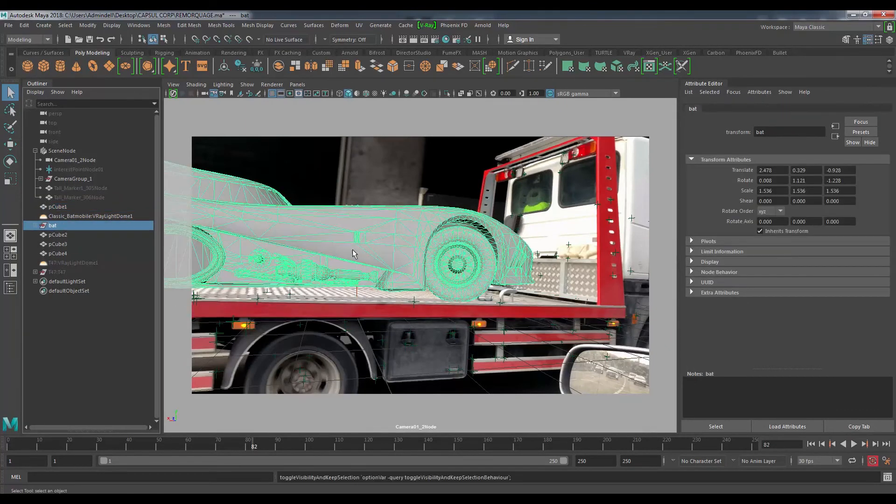
pyautogui.click(114, 314)
pyautogui.moveTo(245, 446); pyautogui.dragTo(477, 441)
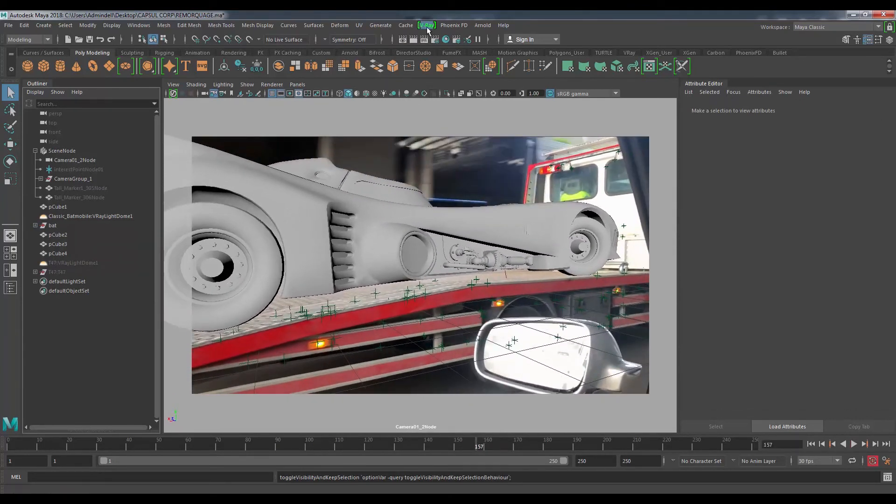
# - Show the shape attributes of Classic_Batmobile:VRayLightDome1 and start the V-Ray viewport IPR render
pyautogui.click(426, 25)
pyautogui.click(87, 217)
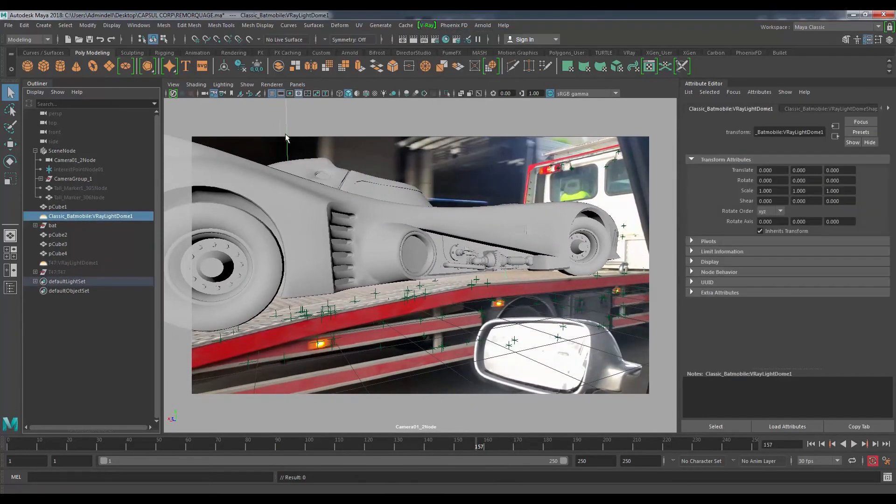
pyautogui.click(799, 110)
pyautogui.click(173, 94)
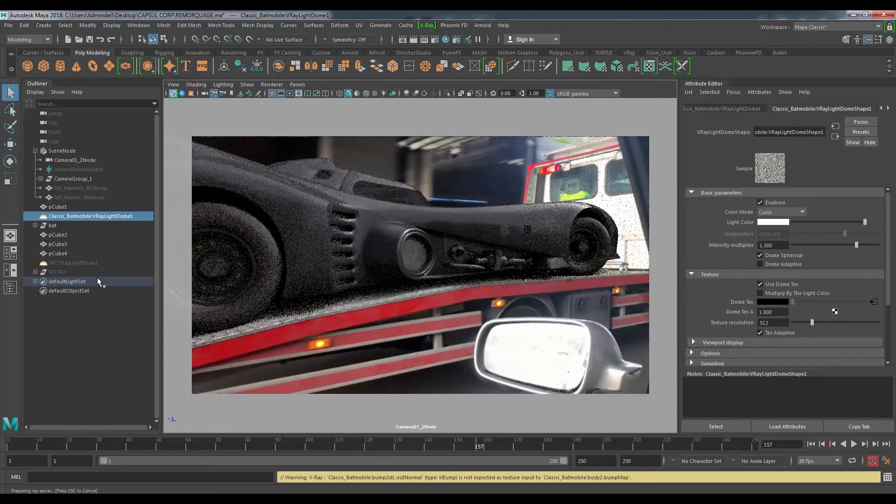
# - Hide and unhide pCube4 to compare its effect on the live render, and stop the viewport IPR
pyautogui.click(66, 247)
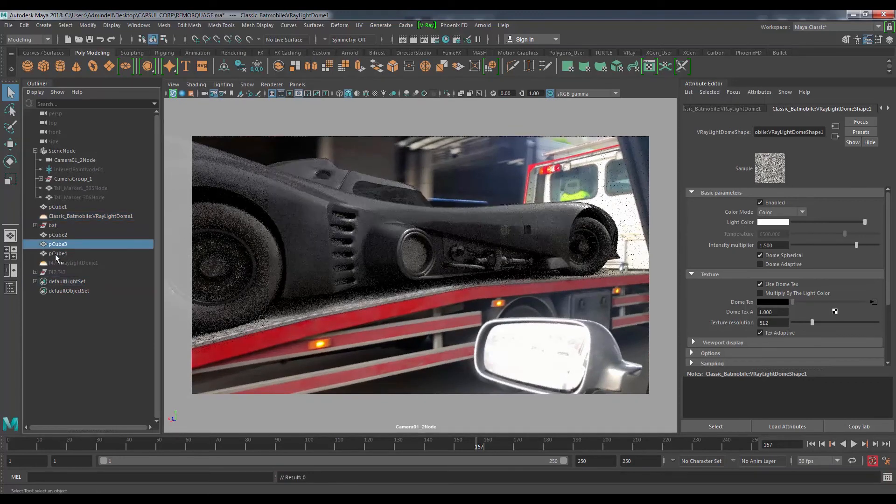
pyautogui.click(55, 254)
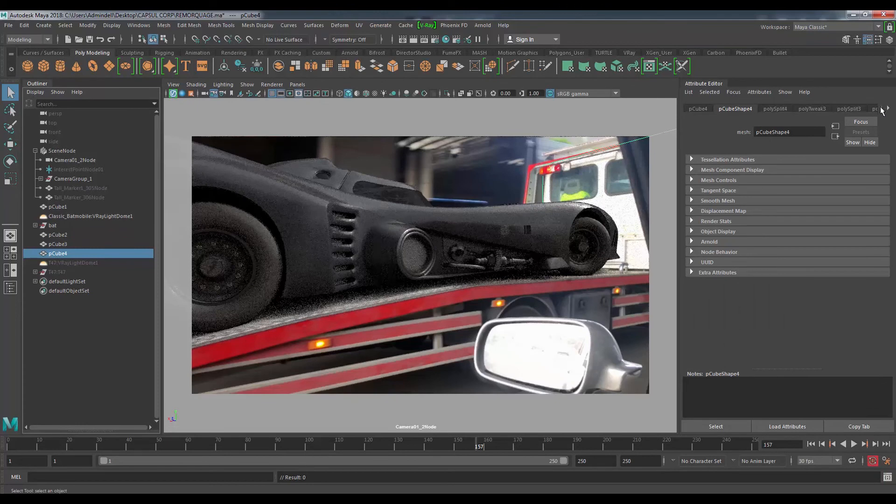
pyautogui.press('h')
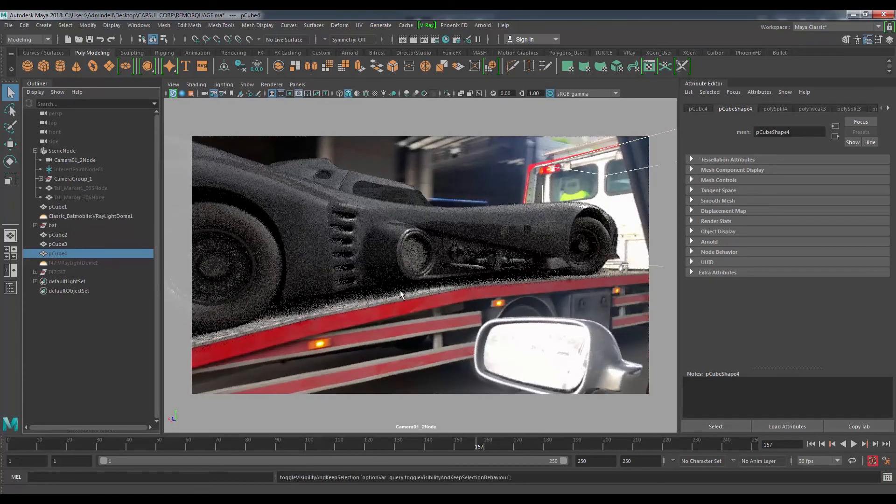
pyautogui.press('h')
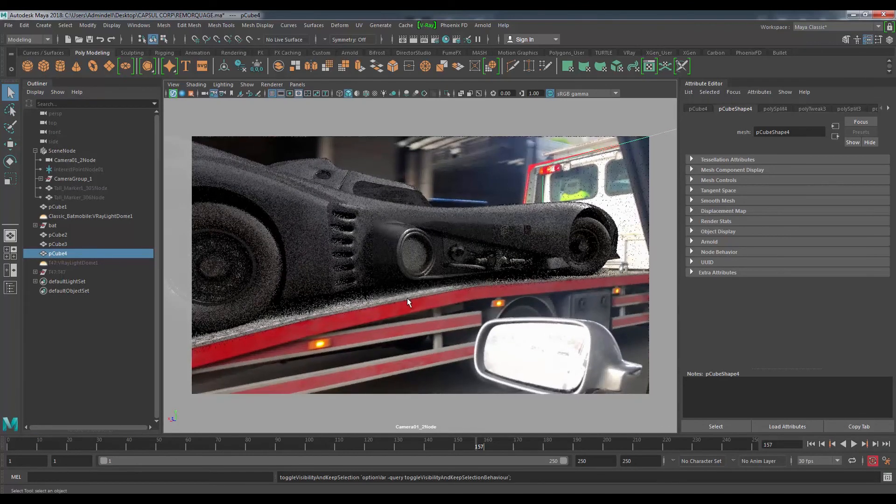
pyautogui.click(166, 92)
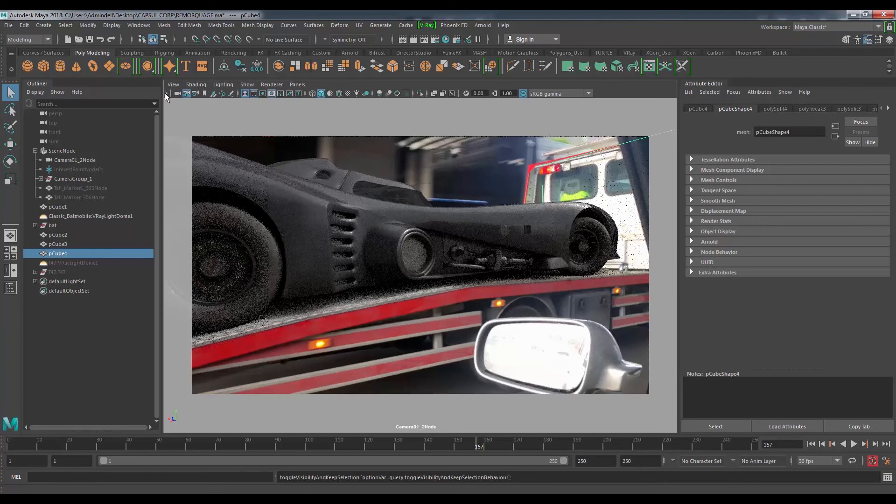
pyautogui.click(166, 93)
pyautogui.click(173, 93)
# - Hide the truck-bed cube pCube1, restart the viewport IPR, and unhide the cube to compare the car's shadow on the bed
pyautogui.click(61, 244)
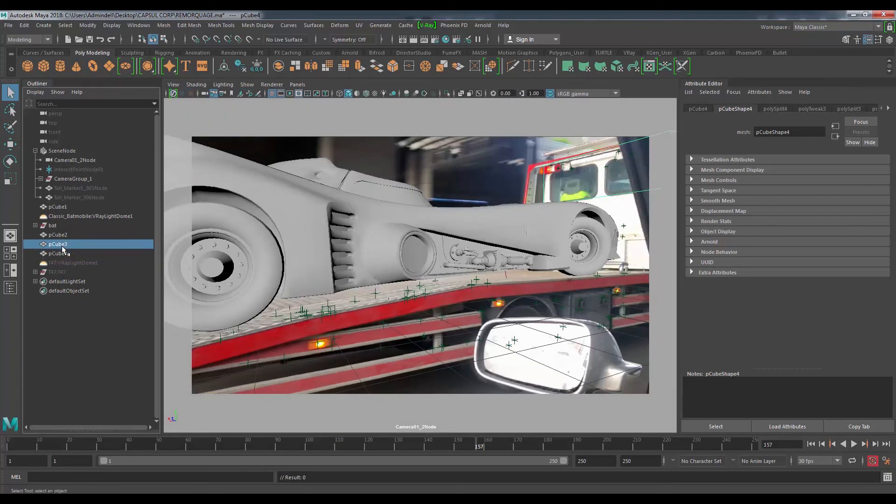
pyautogui.click(61, 234)
pyautogui.click(63, 253)
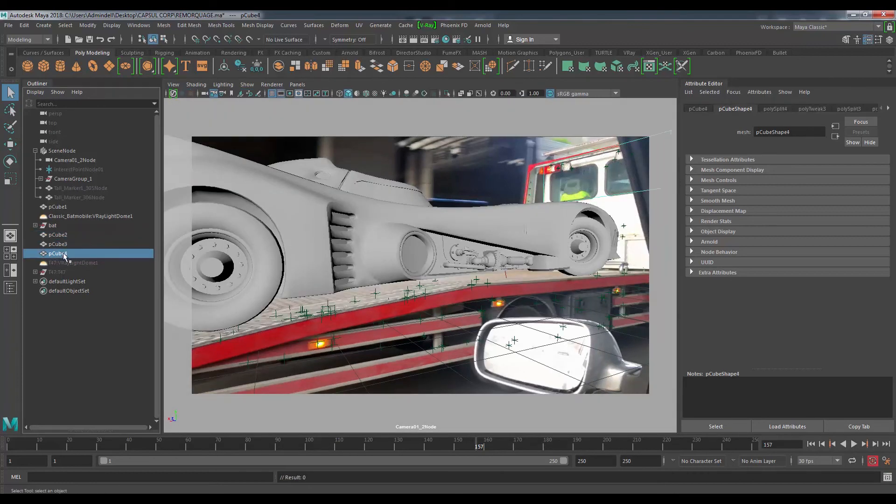
pyautogui.click(390, 298)
pyautogui.press('h')
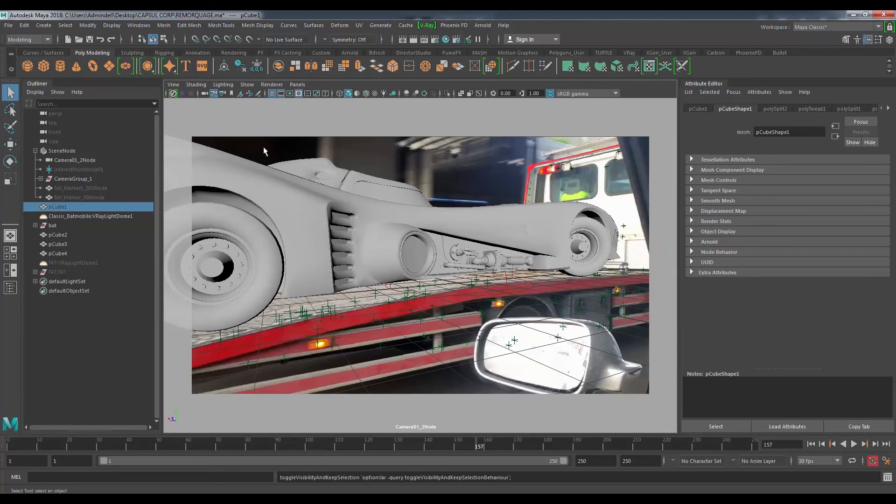
pyautogui.click(173, 94)
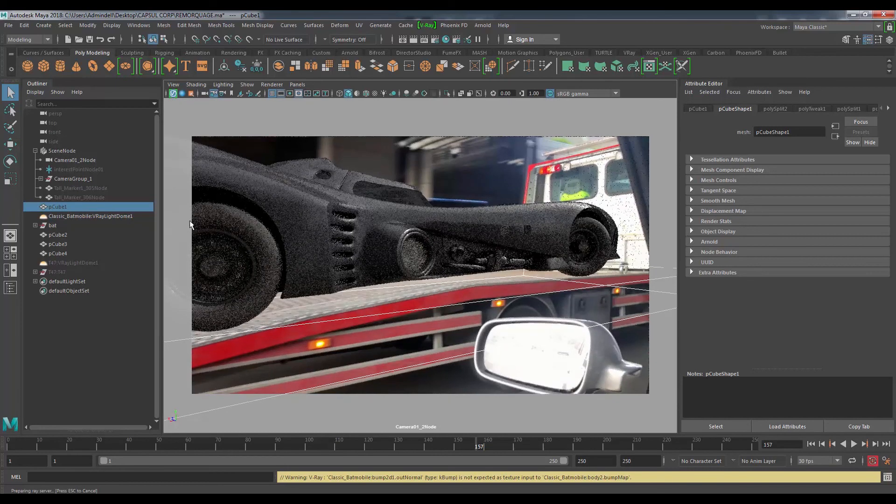
pyautogui.press('h')
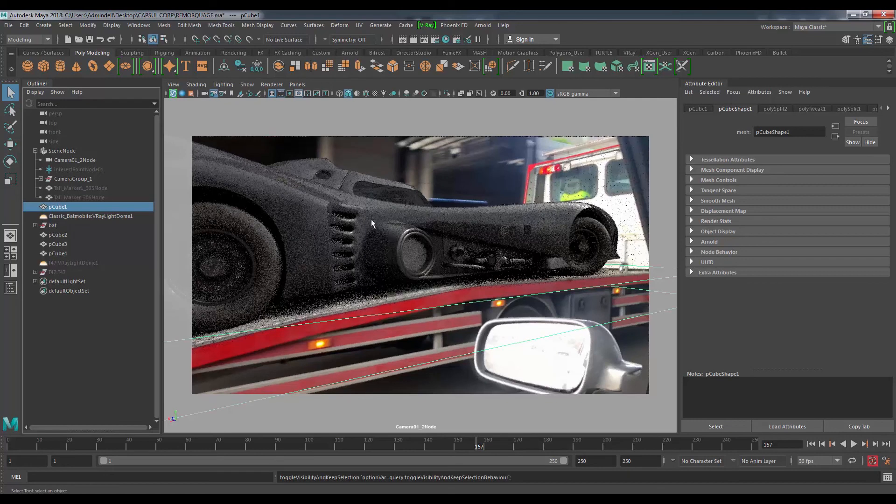
pyautogui.click(171, 94)
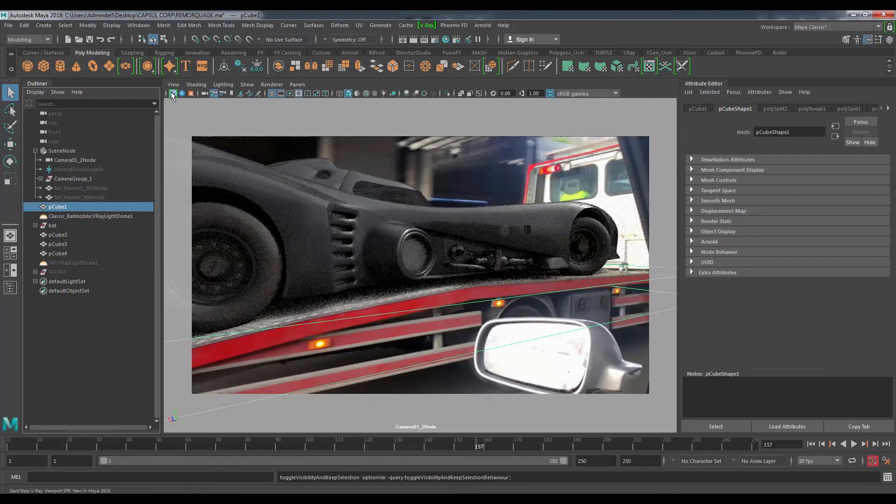